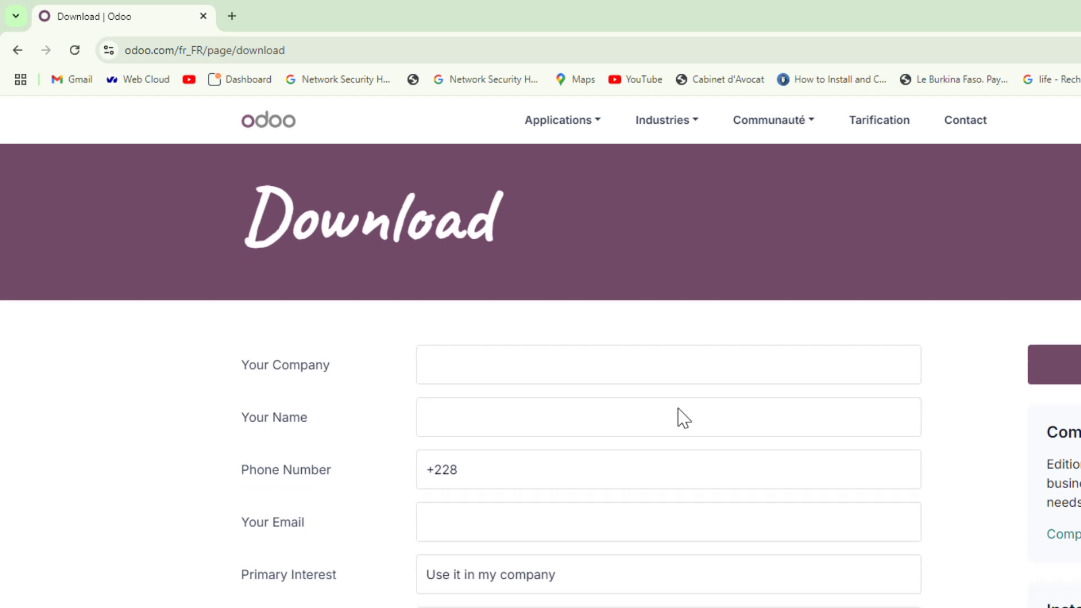
Enter company name 'heurelinux', the contact's phone number and e-mail in the download form.
scroll(683, 418, down, 2)
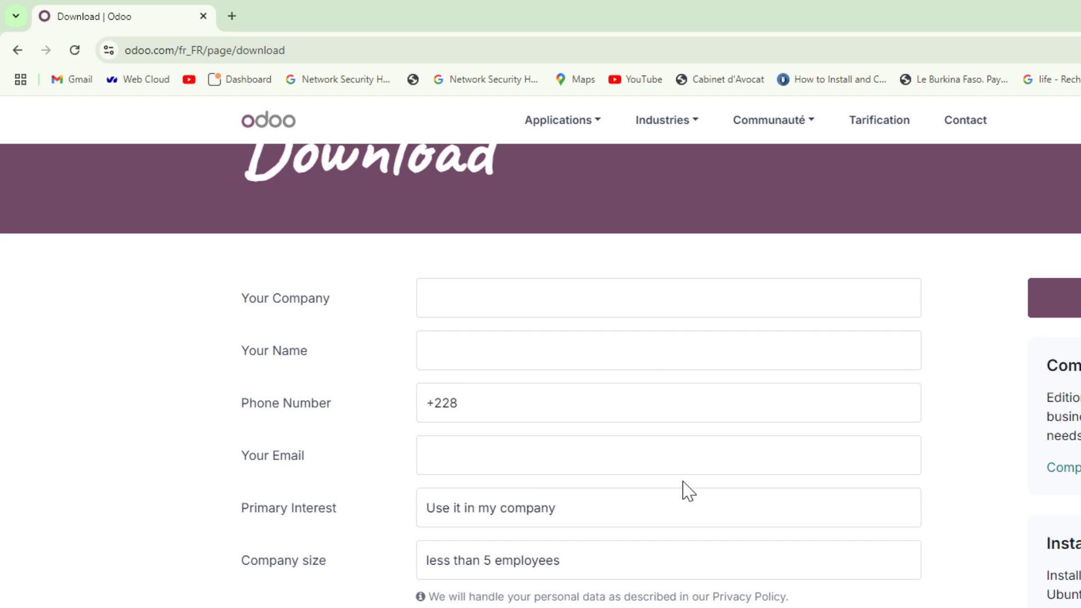
click(545, 306)
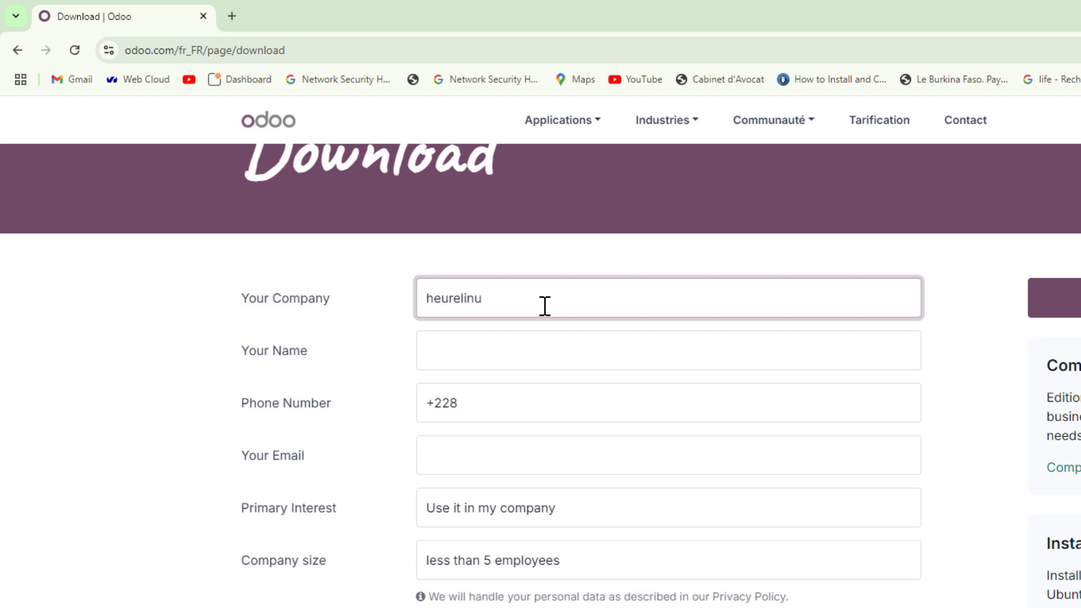
text(heurelinux)
click(520, 350)
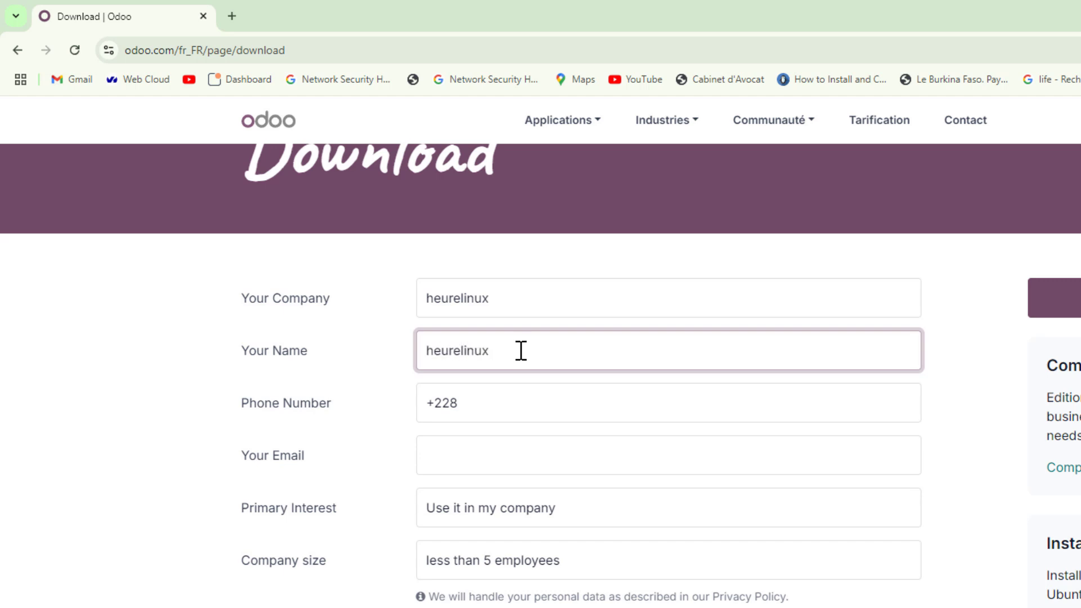
click(500, 410)
text(91)
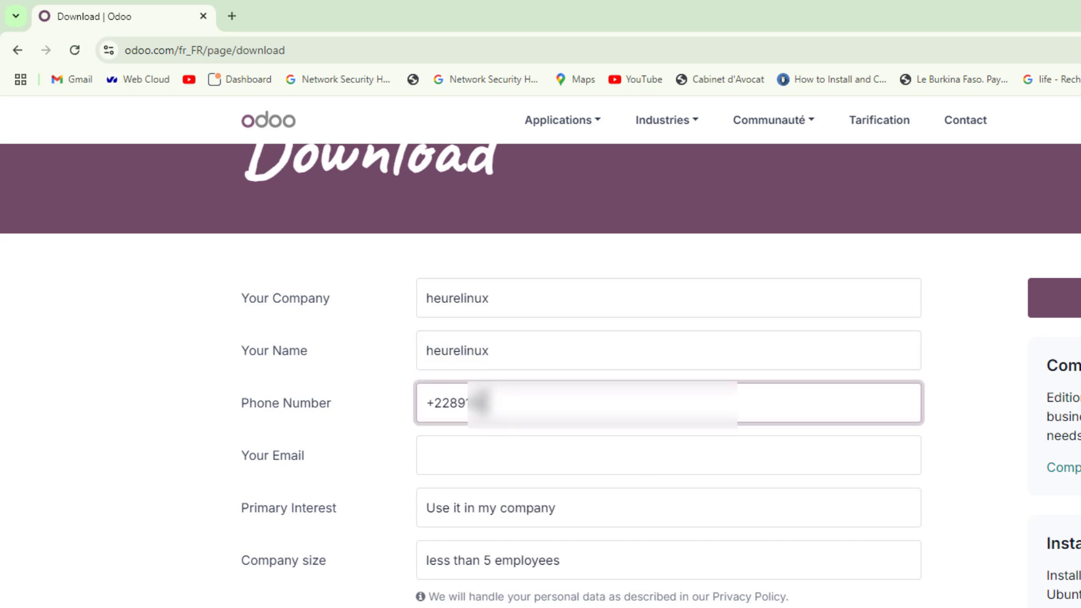
text(???)
click(521, 448)
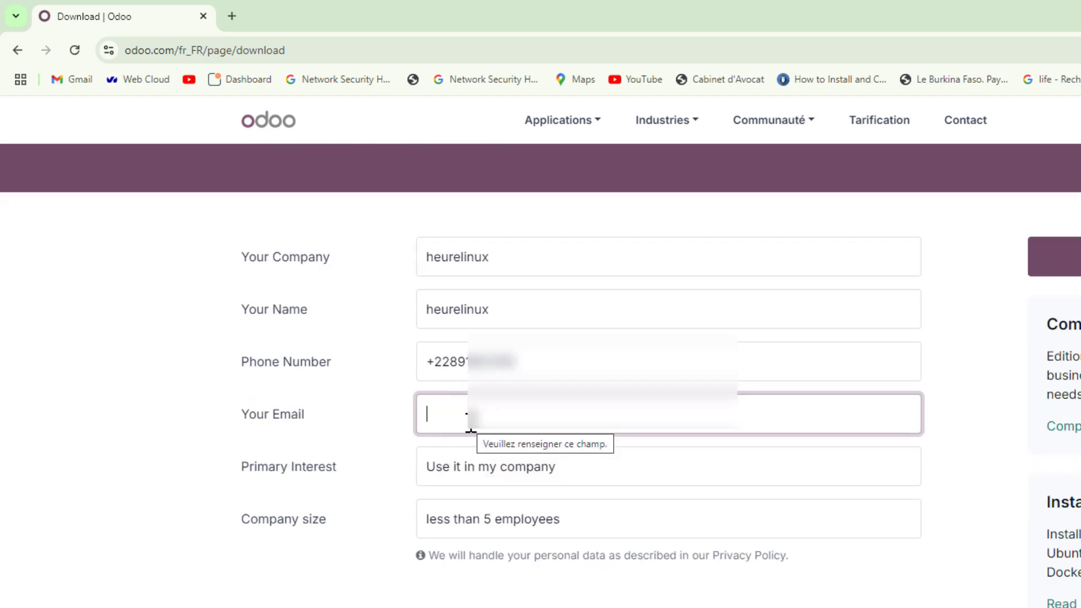
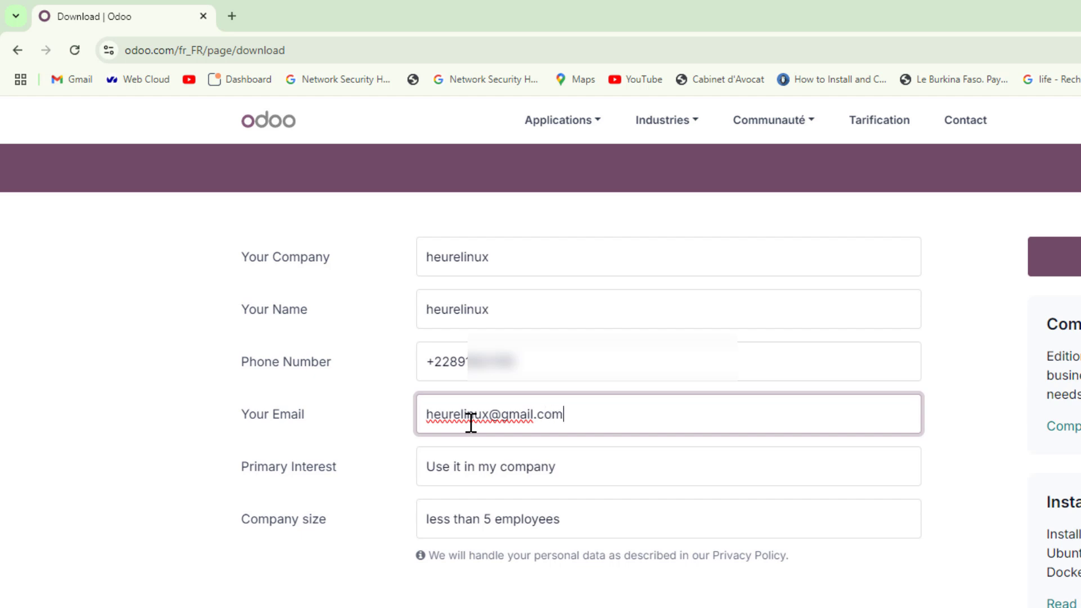
key(Tab)
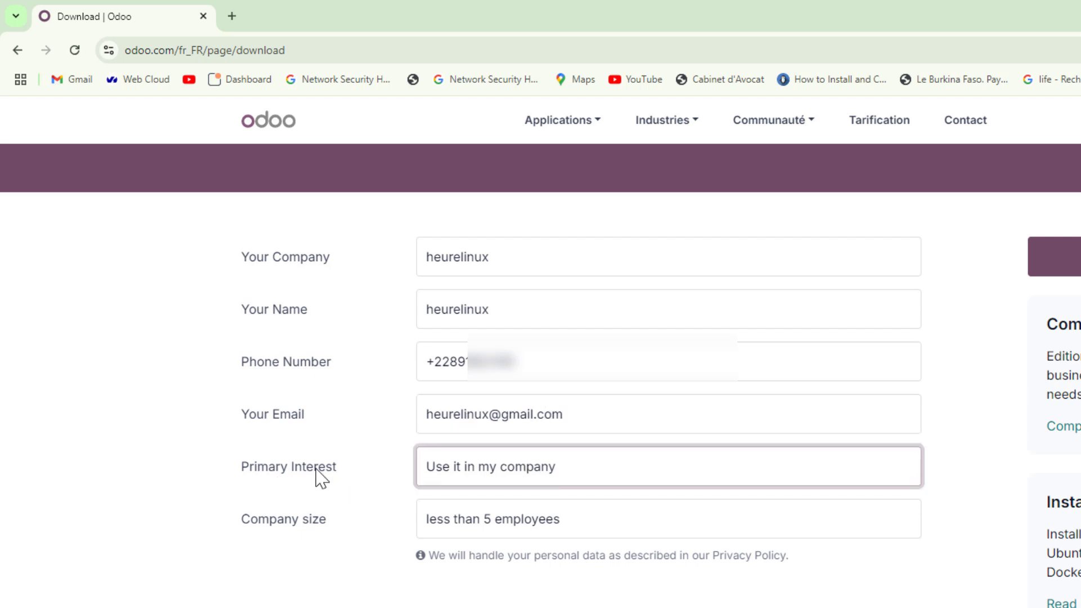
Keep primary interest 'Use it in my company' and set company size to 5-20 employees.
click(576, 483)
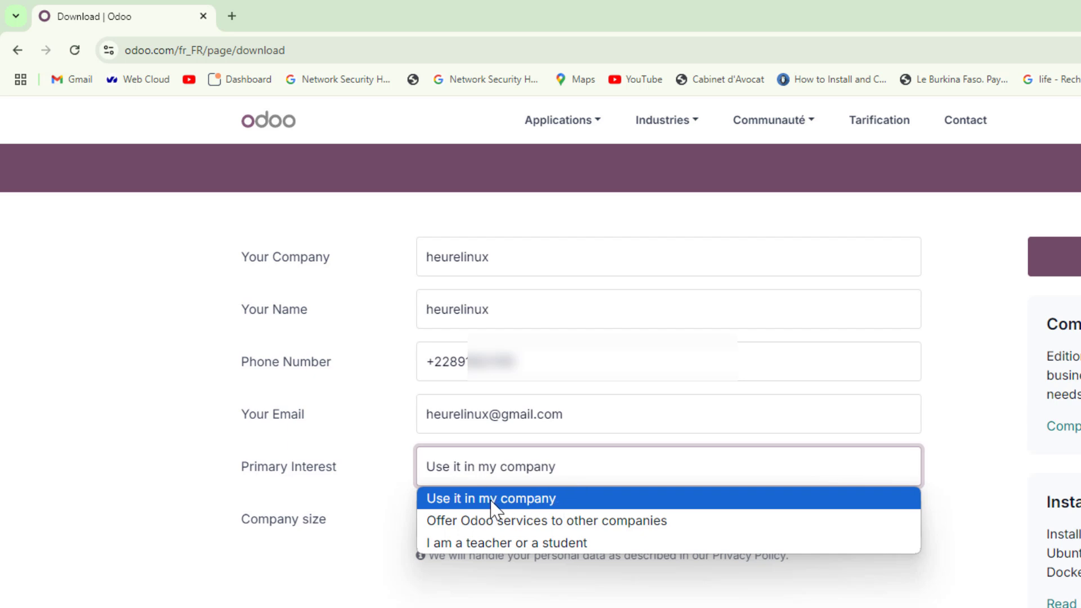
click(559, 499)
scroll(561, 506, down, 3)
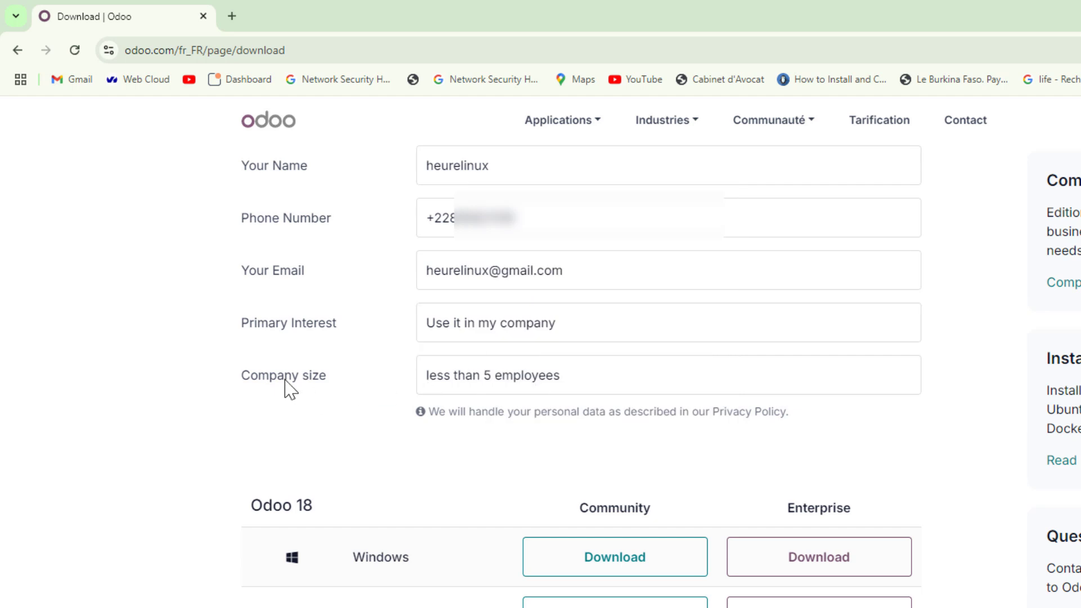
click(521, 386)
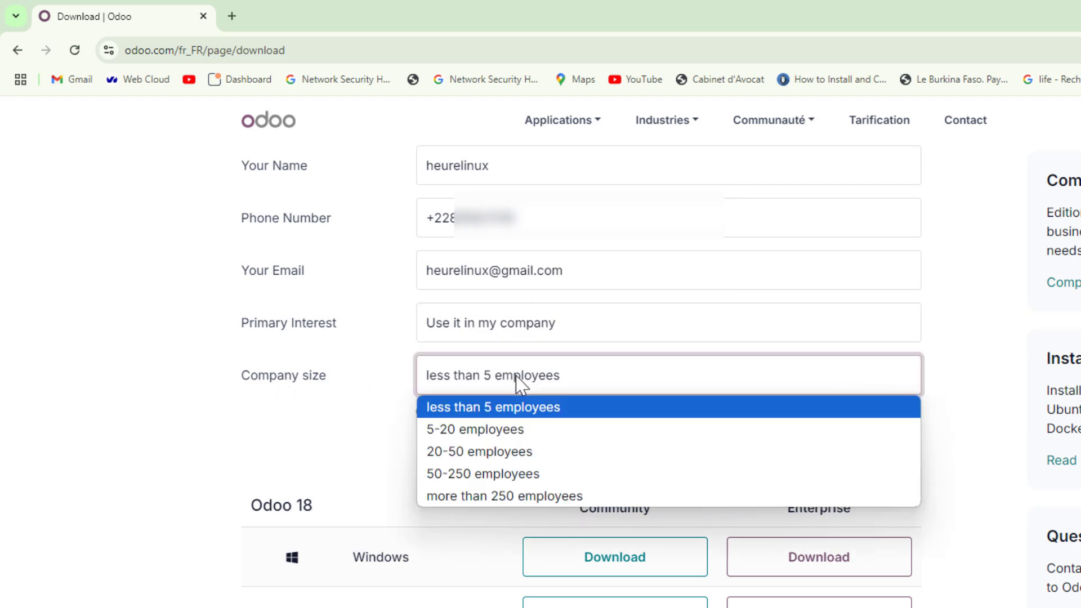
click(457, 431)
scroll(457, 437, down, 3)
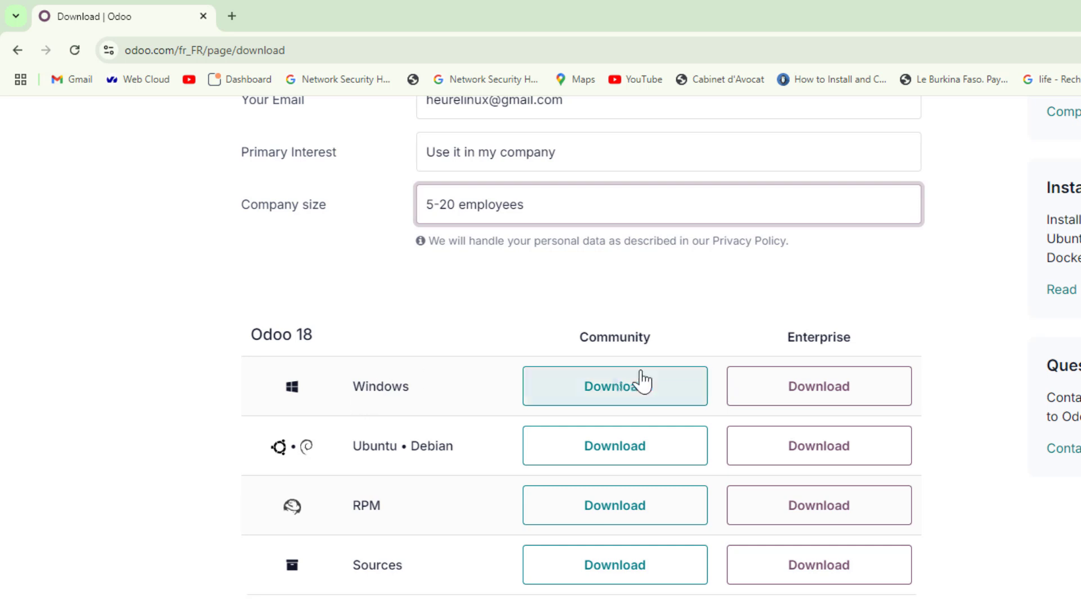
Download the Windows Community installer, saving odoo_18.0.latest.exe into Downloads.
click(667, 388)
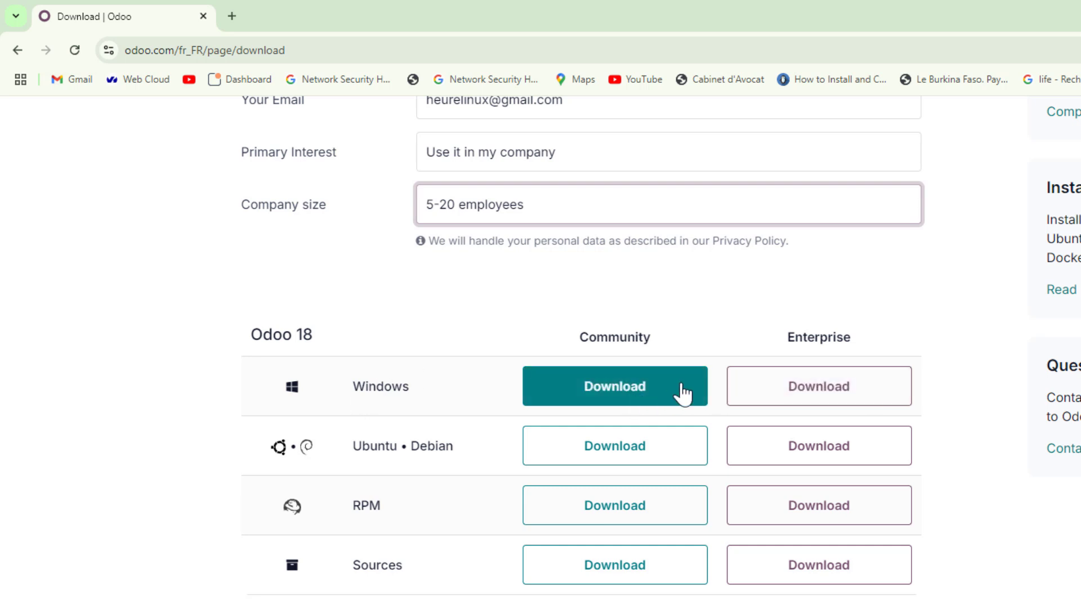
click(616, 404)
click(615, 388)
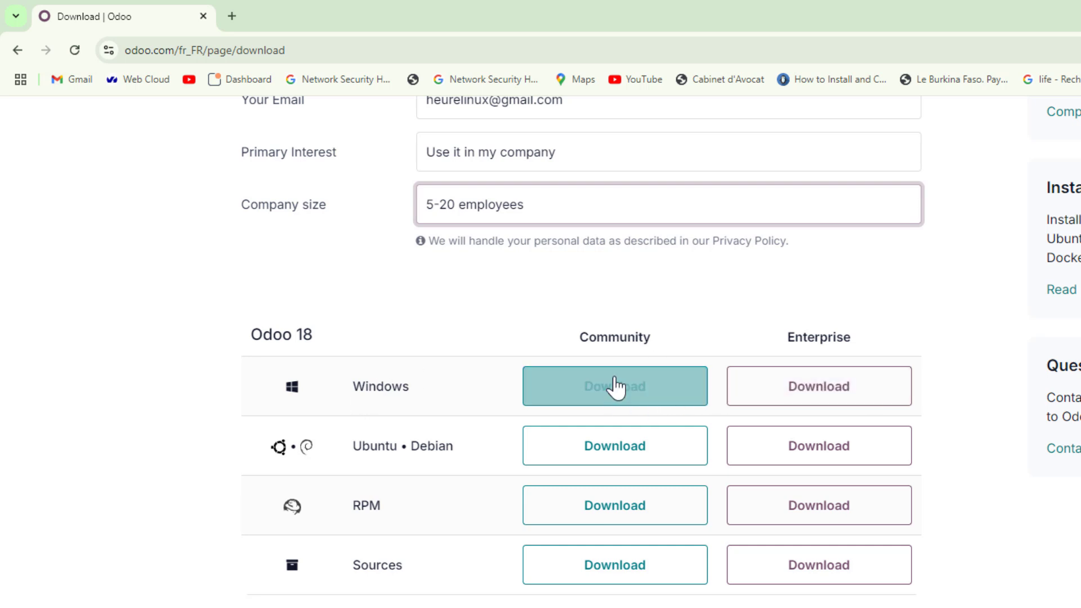
click(678, 393)
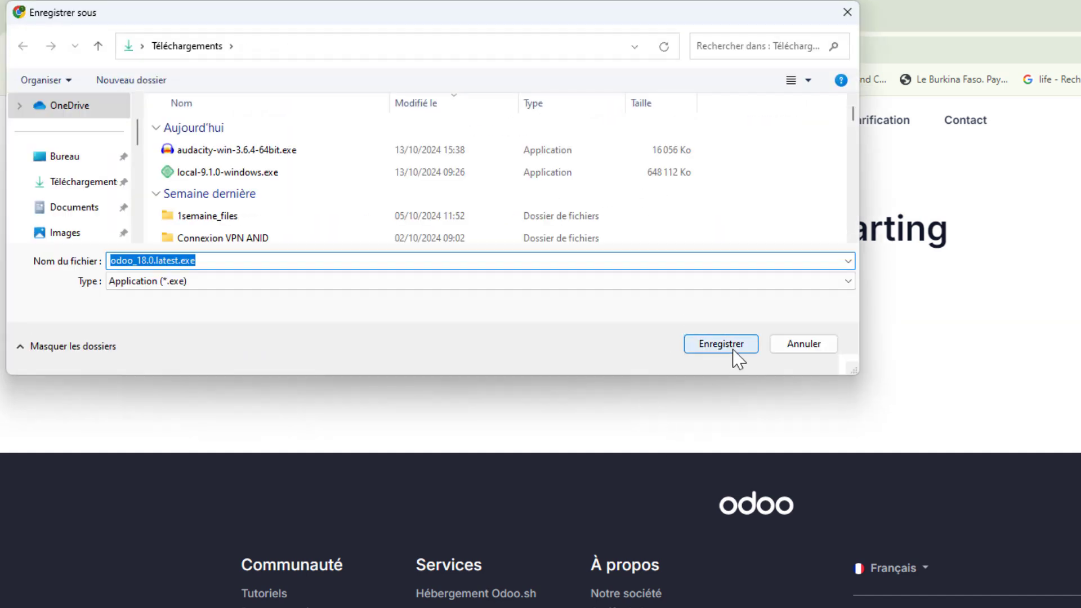
click(720, 344)
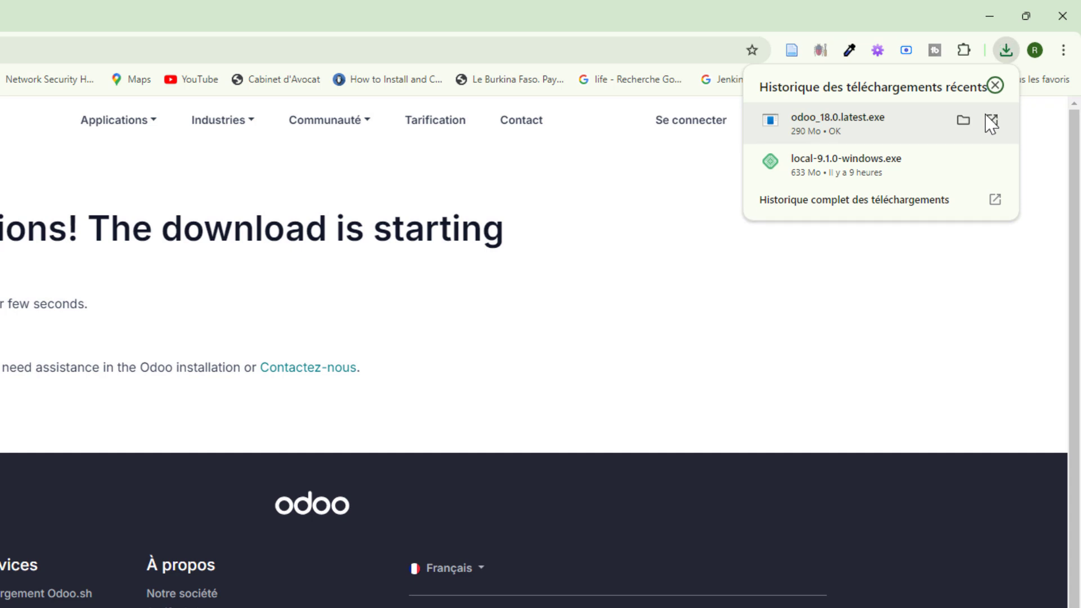
Launch odoo_18.0.latest.exe, confirm Français as installer language, and pass the welcome page.
click(858, 135)
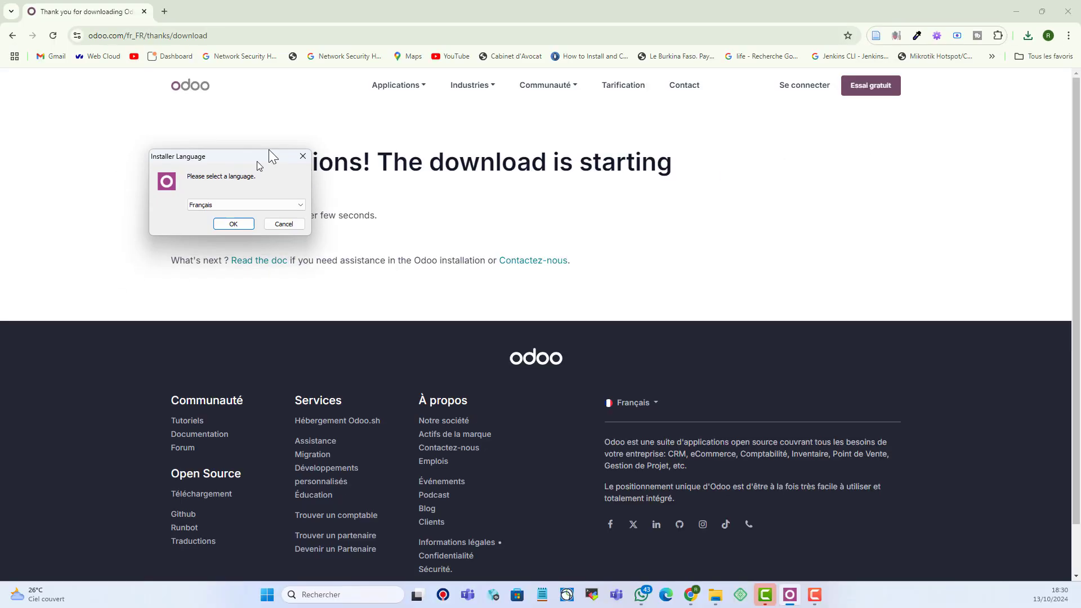
drag(268, 150, 549, 194)
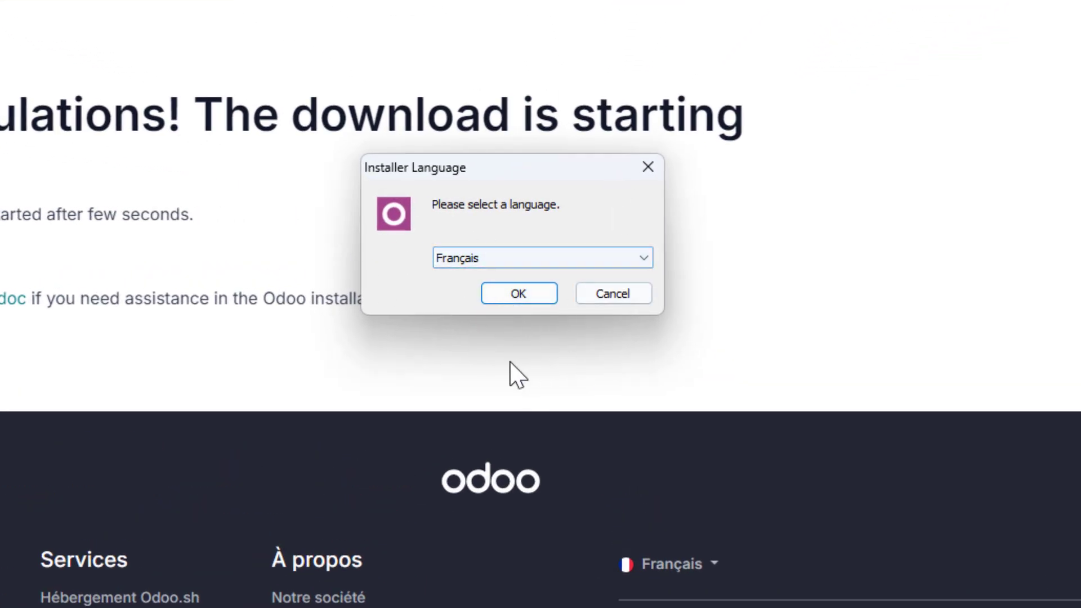
click(539, 300)
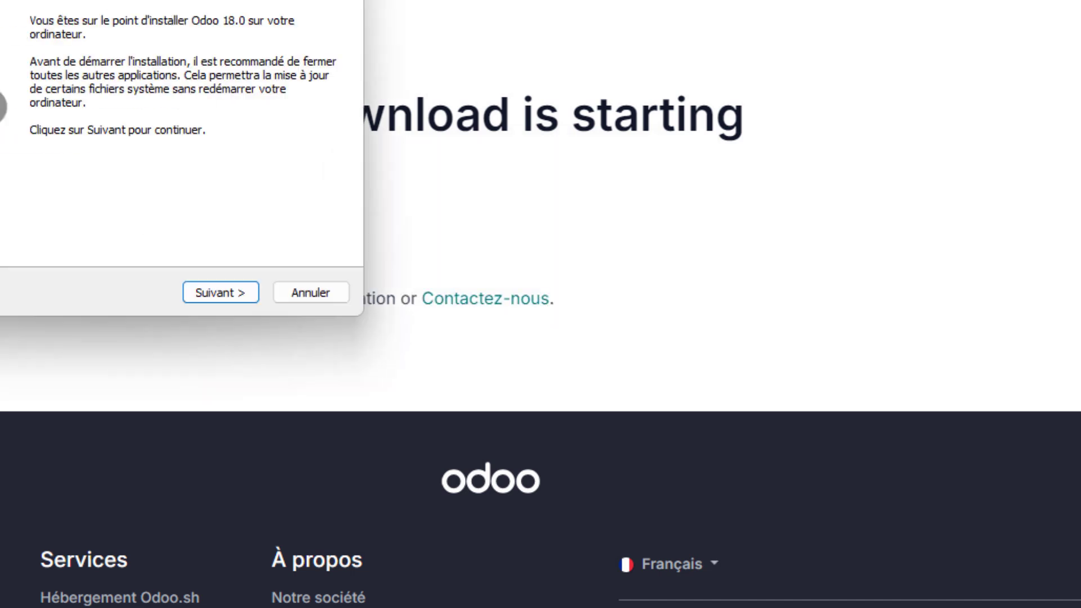
drag(345, 79, 519, 80)
click(631, 451)
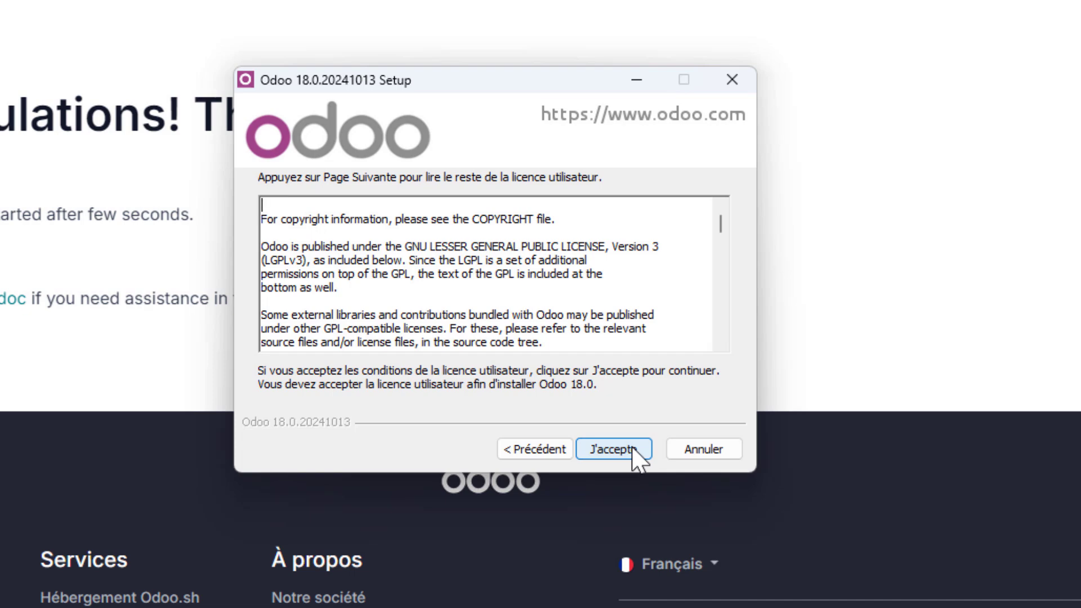
Accept the LGPLv3 licence and keep Serveur Odoo and PostgreSQL components selected.
click(642, 454)
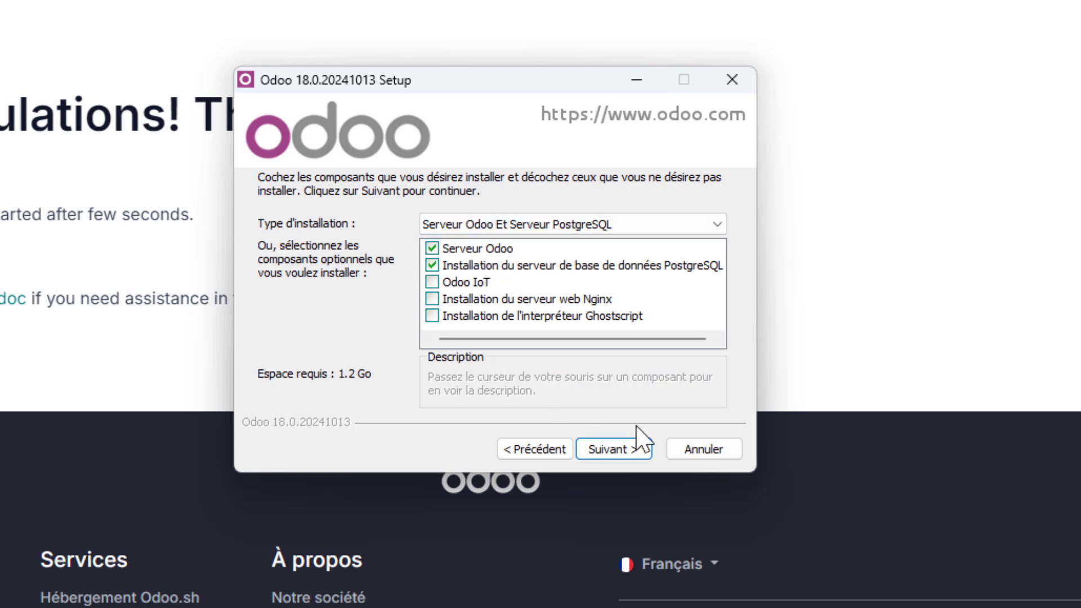
click(627, 453)
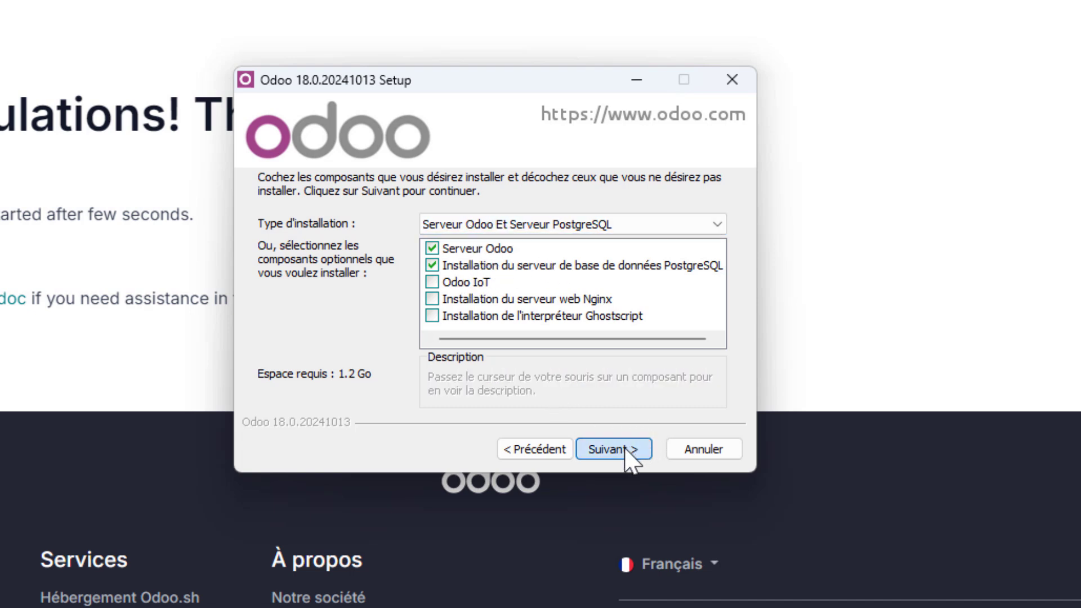
click(410, 236)
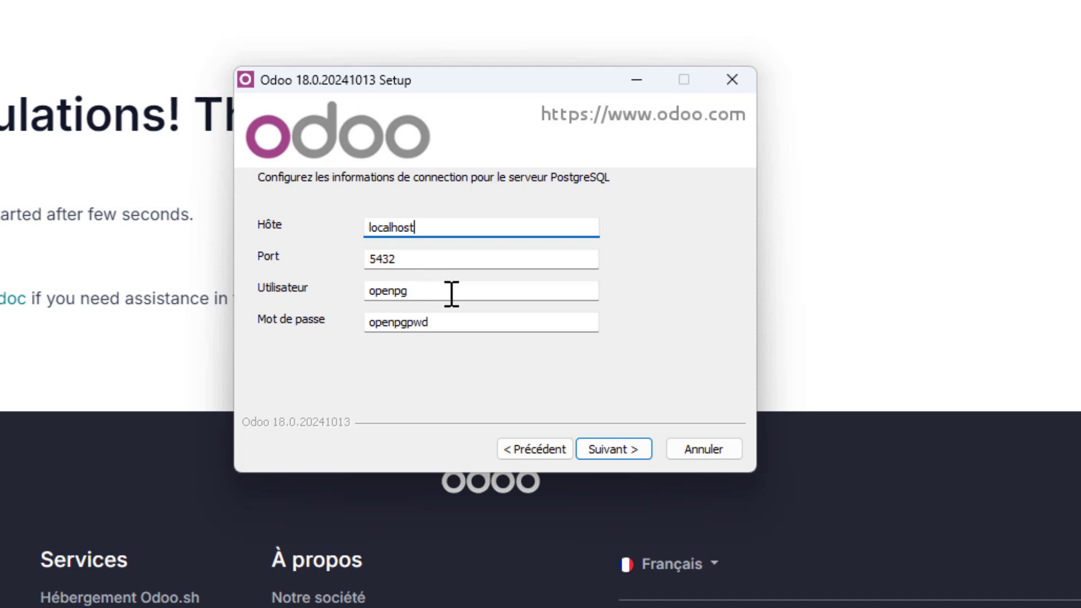
Replace the default PostgreSQL user and password with your own credentials and continue.
drag(450, 292, 324, 289)
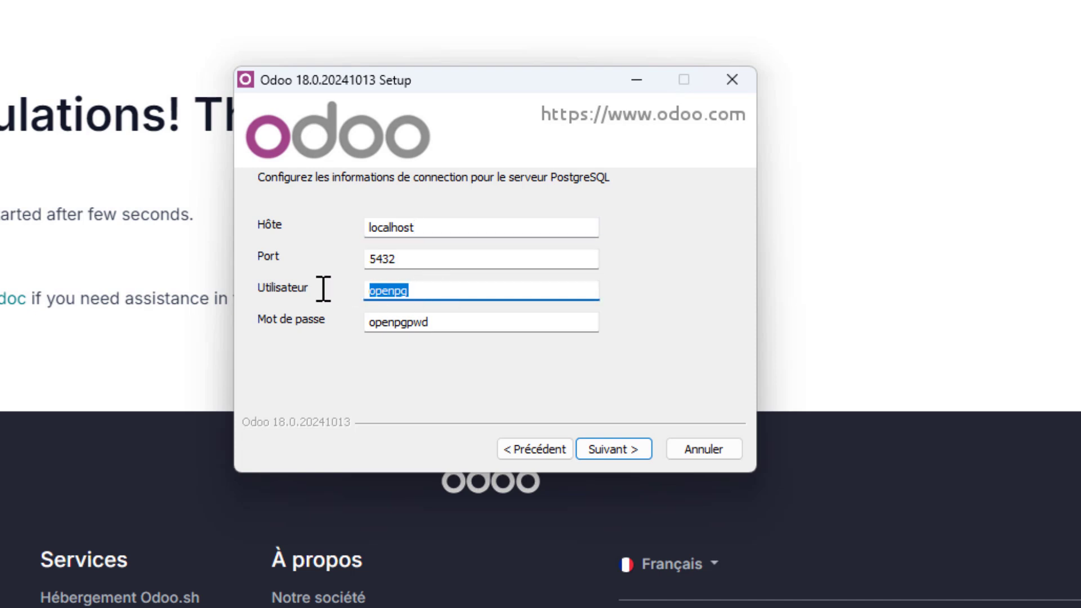
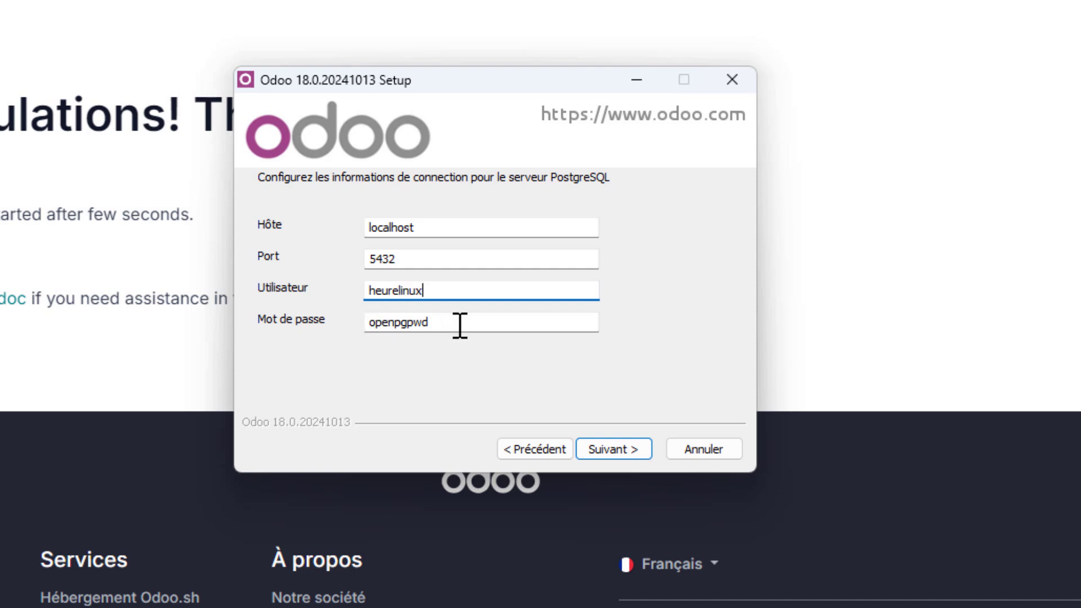
drag(458, 323, 312, 321)
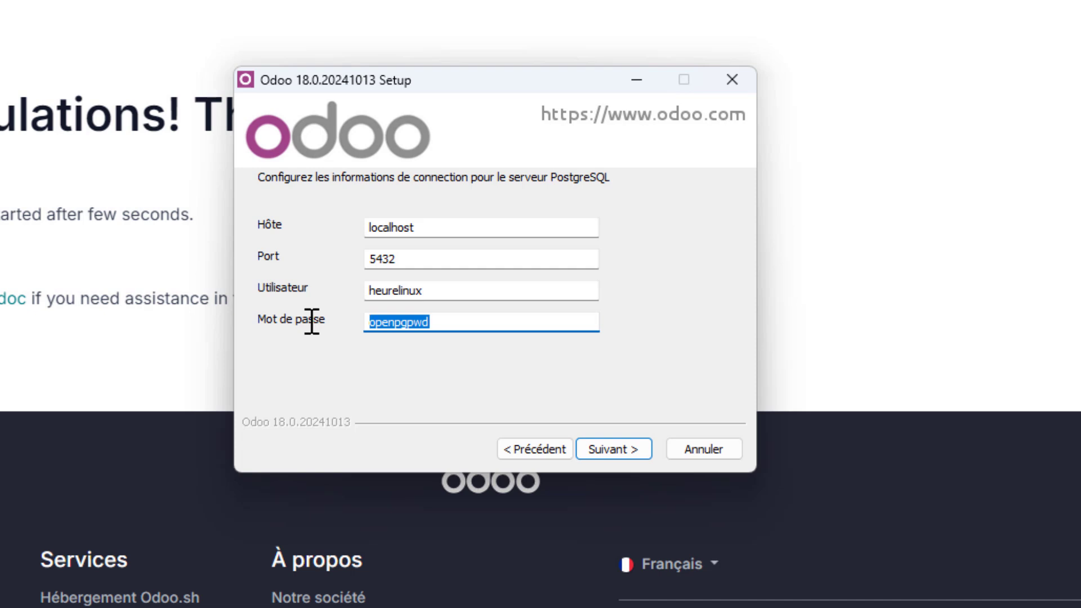
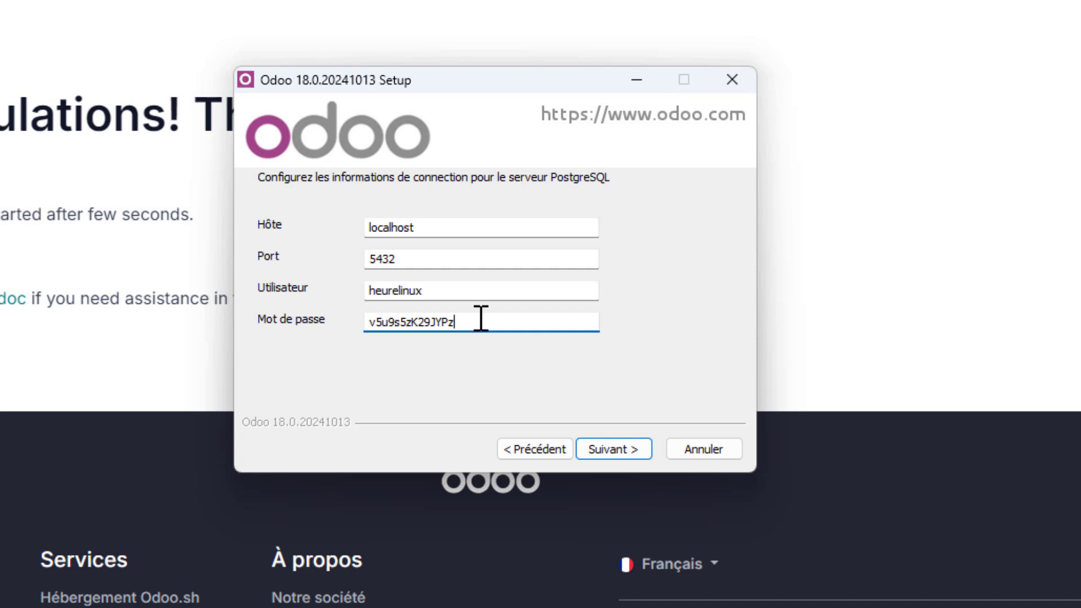
click(641, 455)
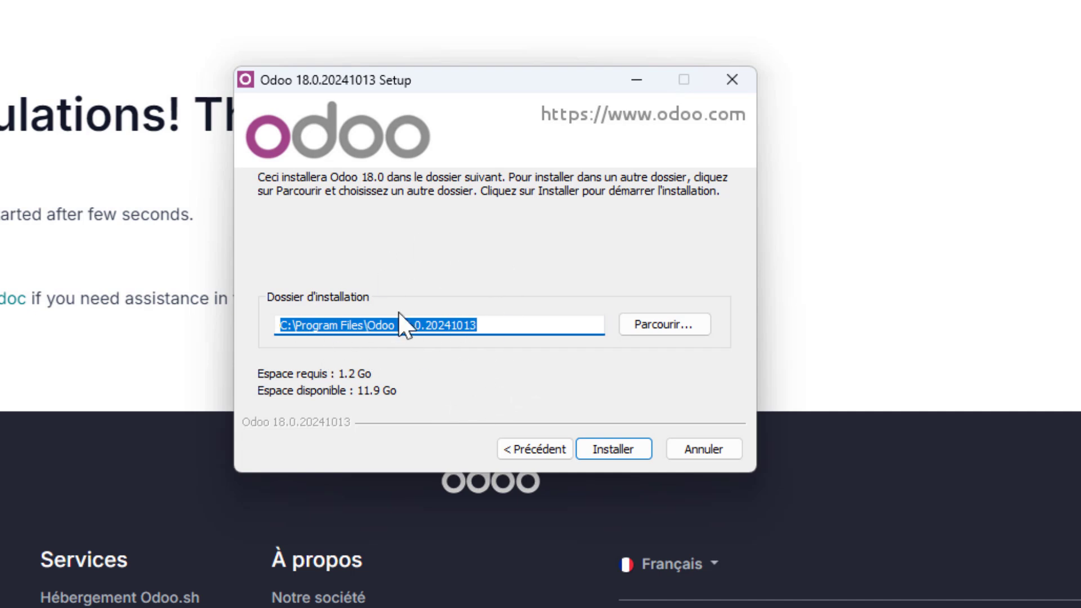
Install Odoo 18.0 into C:\Program Files\Odoo 18.0.20241013 and reach the completion page.
click(613, 449)
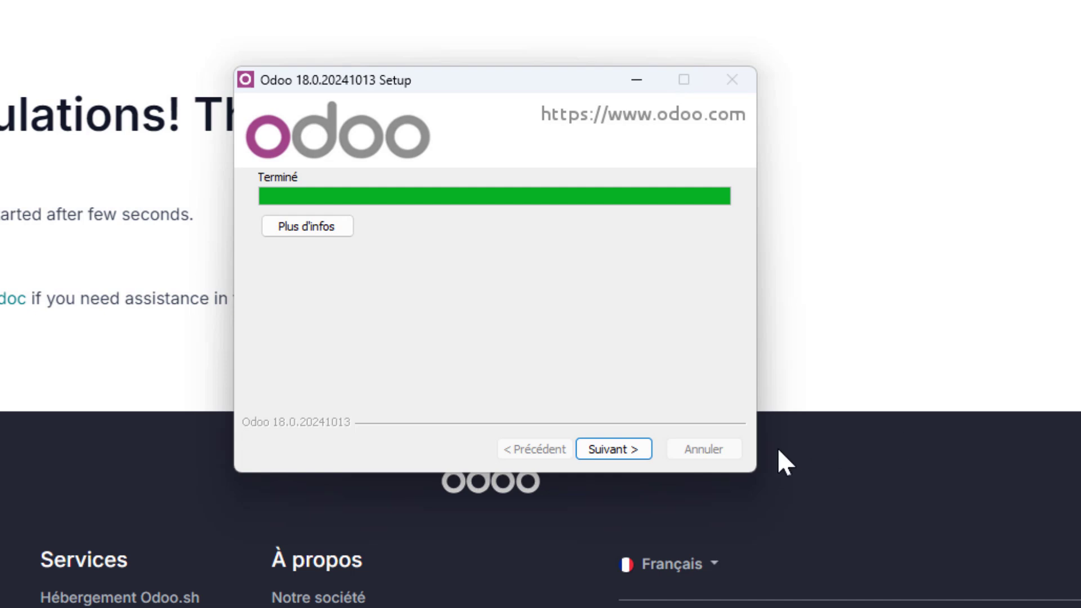
click(628, 457)
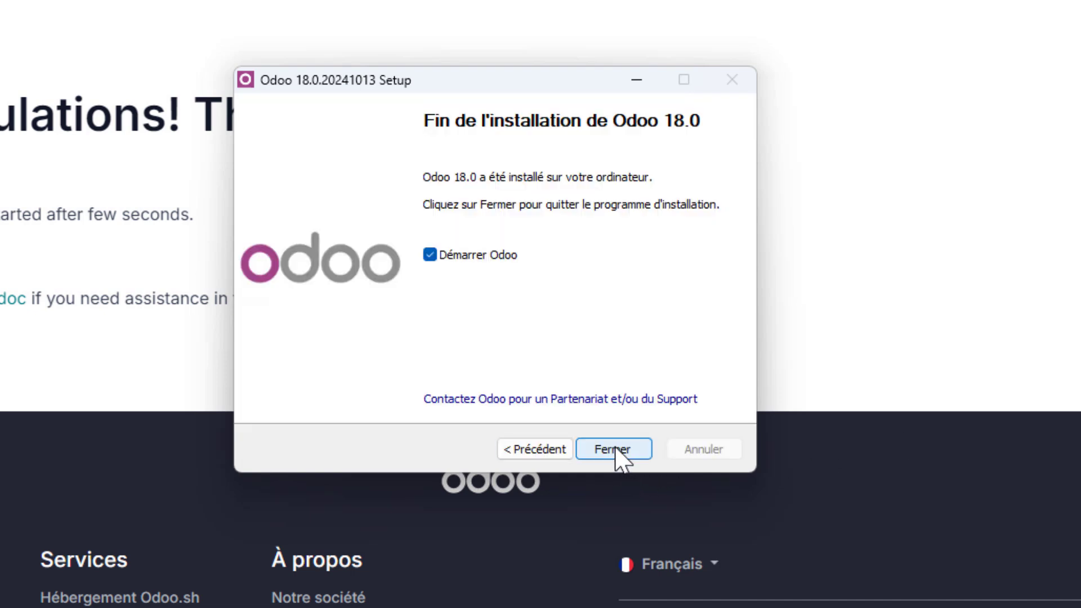
Finish the installer to start Odoo, then load localhost:8069 in Chrome.
click(616, 450)
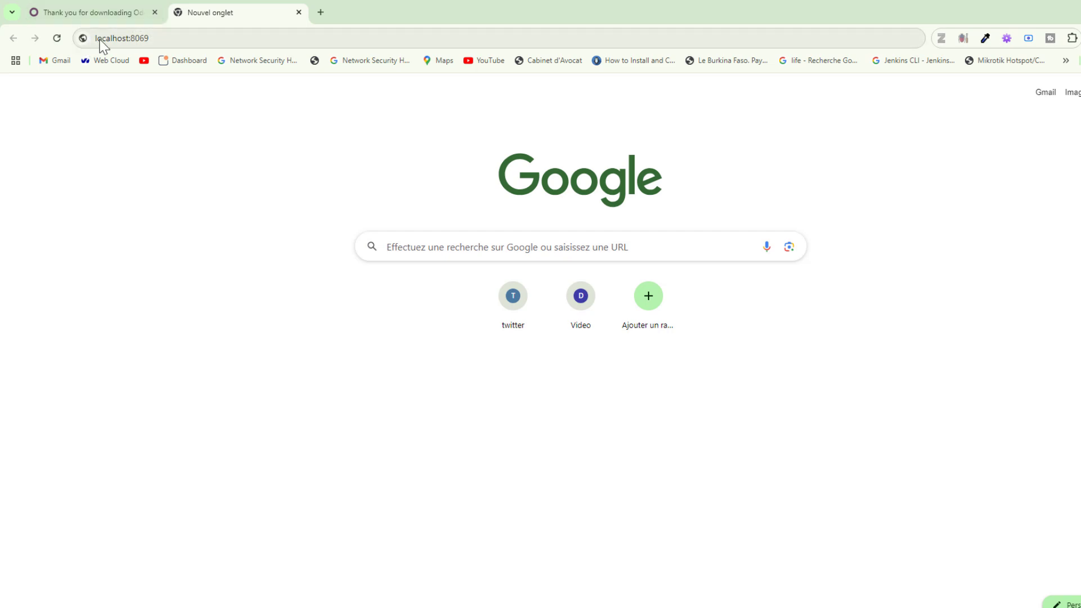
click(184, 38)
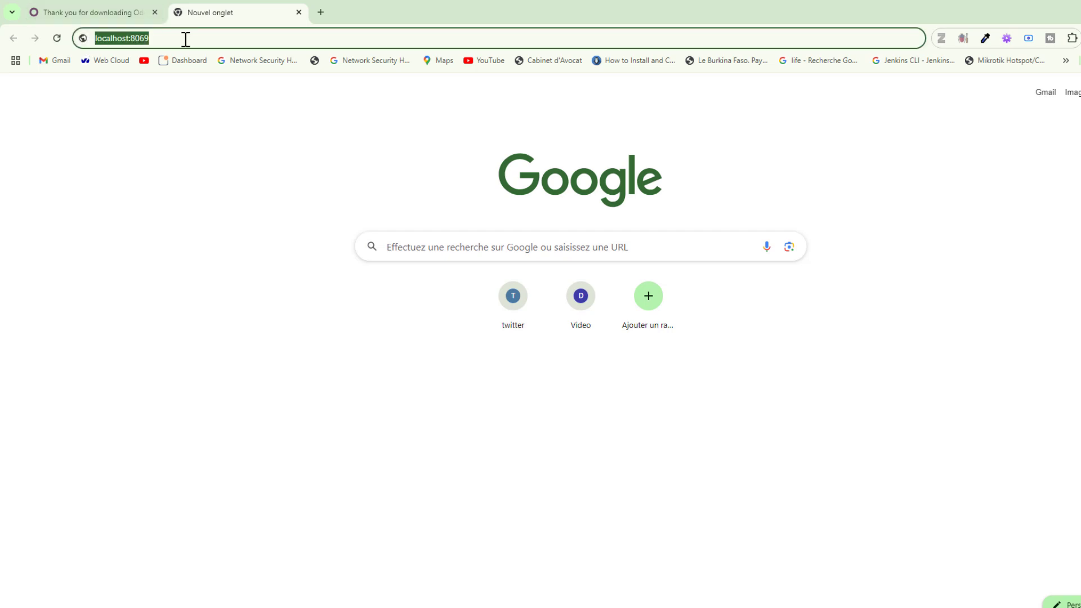
key(Return)
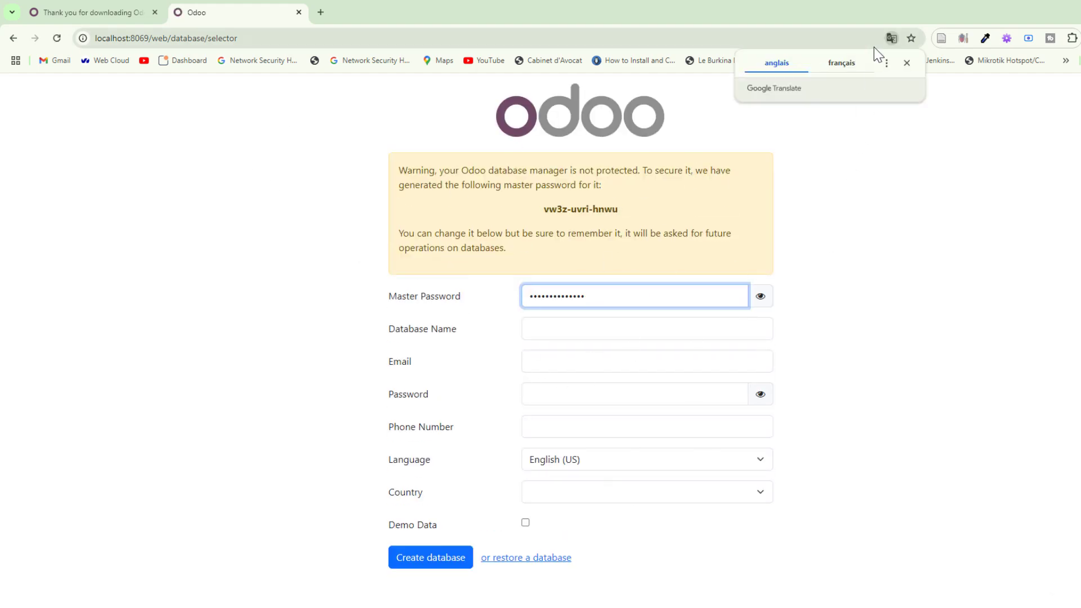
Reveal the generated master password and save a copy in a Notepad note.
click(906, 68)
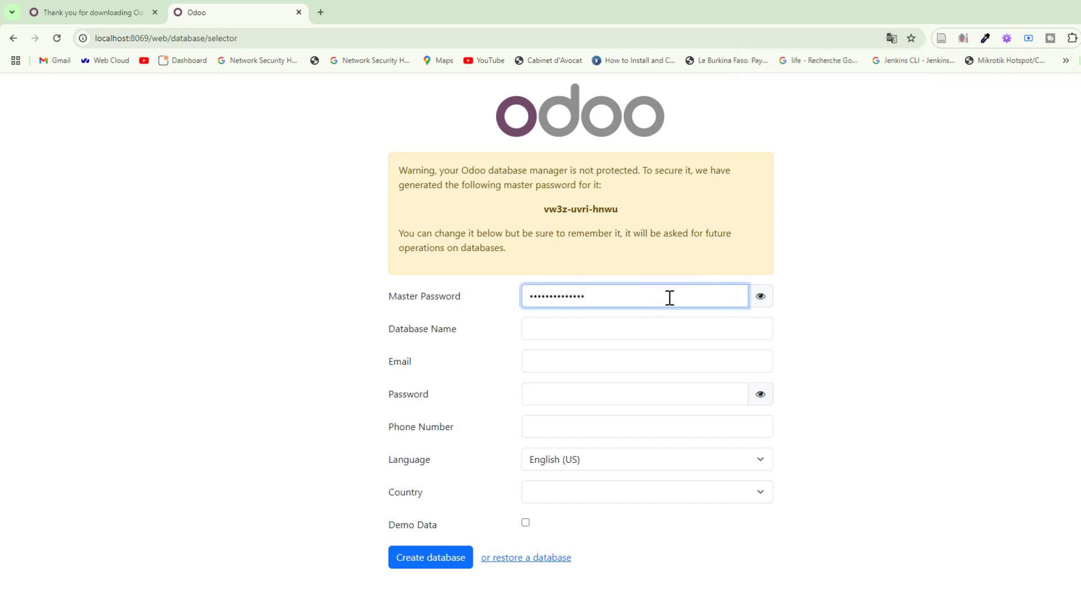
click(761, 298)
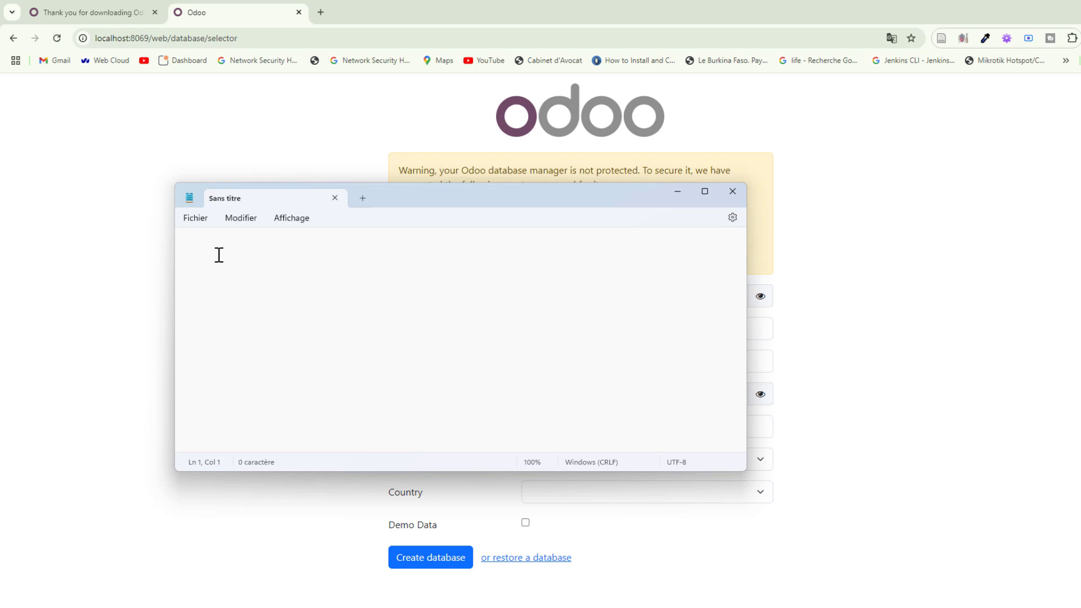
click(679, 196)
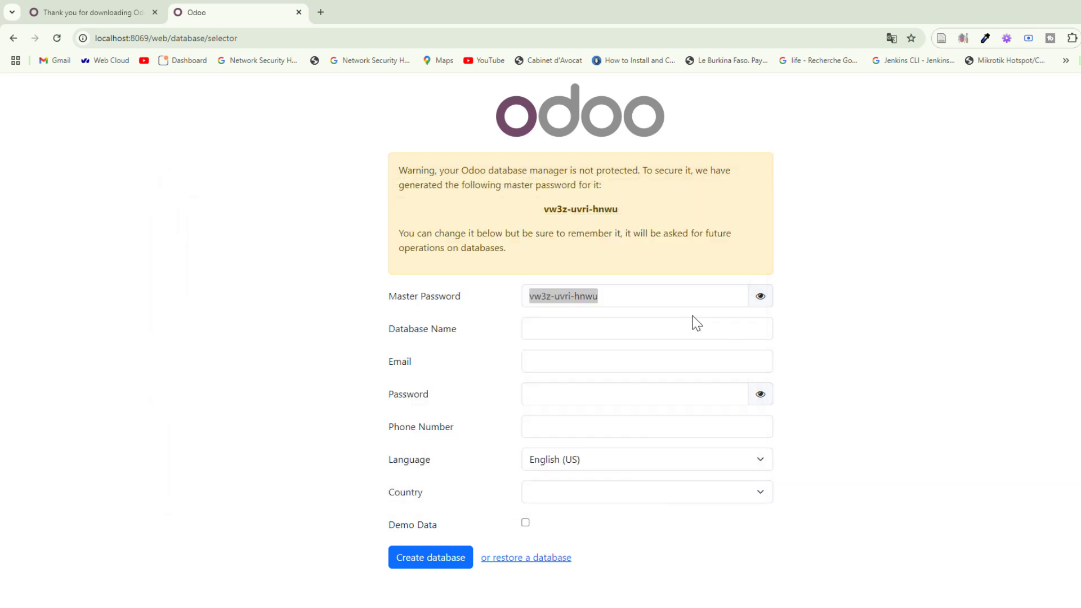
Name the database 'heurelinux' and enter the administrator's e-mail address.
click(591, 331)
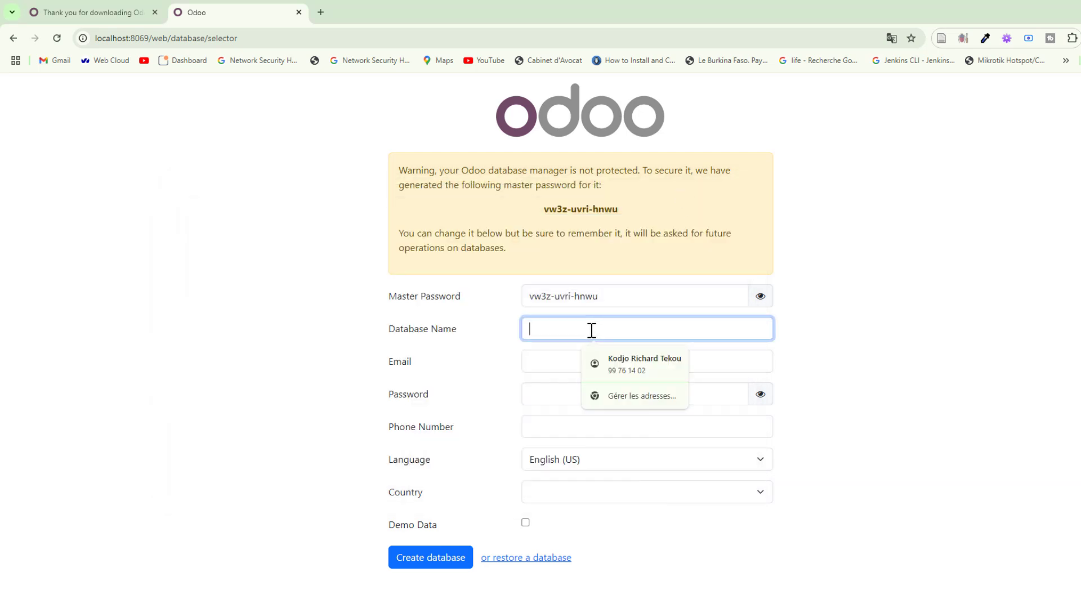
text(h)
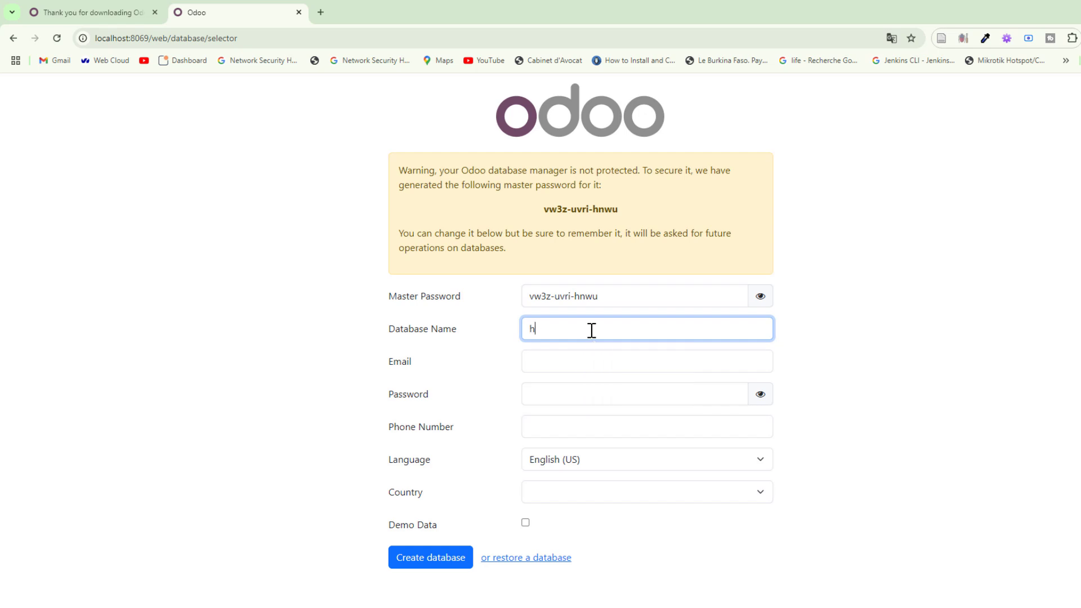
text(eurelinux)
click(578, 365)
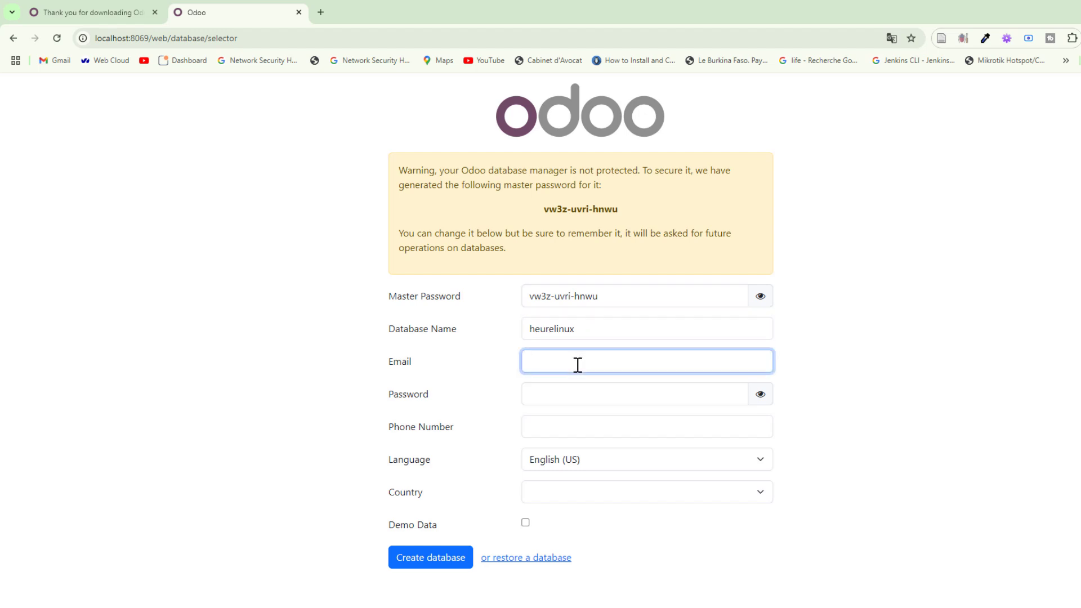
click(598, 400)
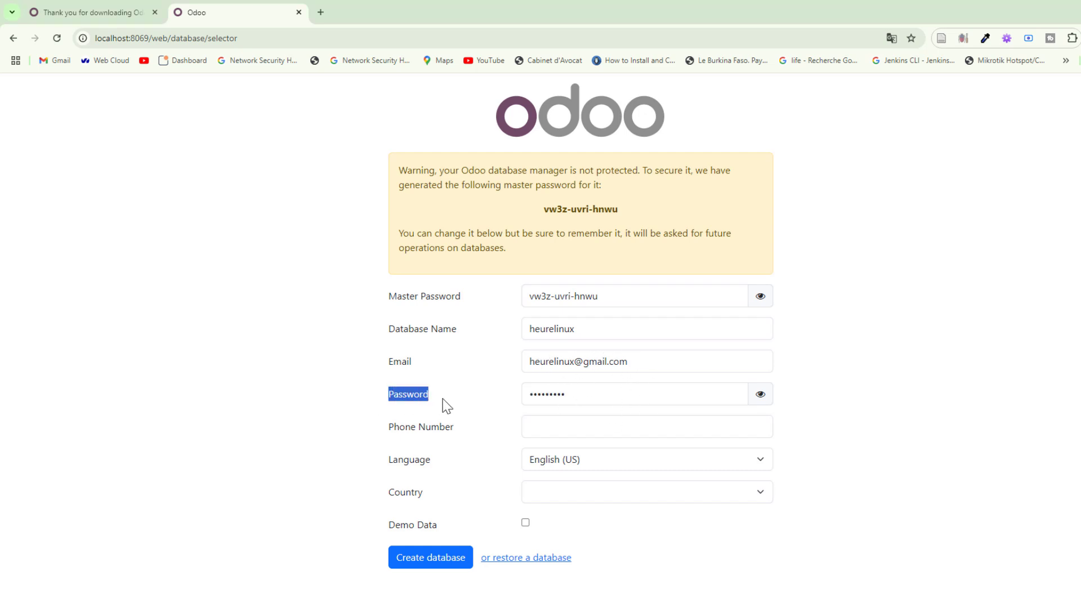
Enter the admin account password and autofill the phone number from saved details.
click(442, 399)
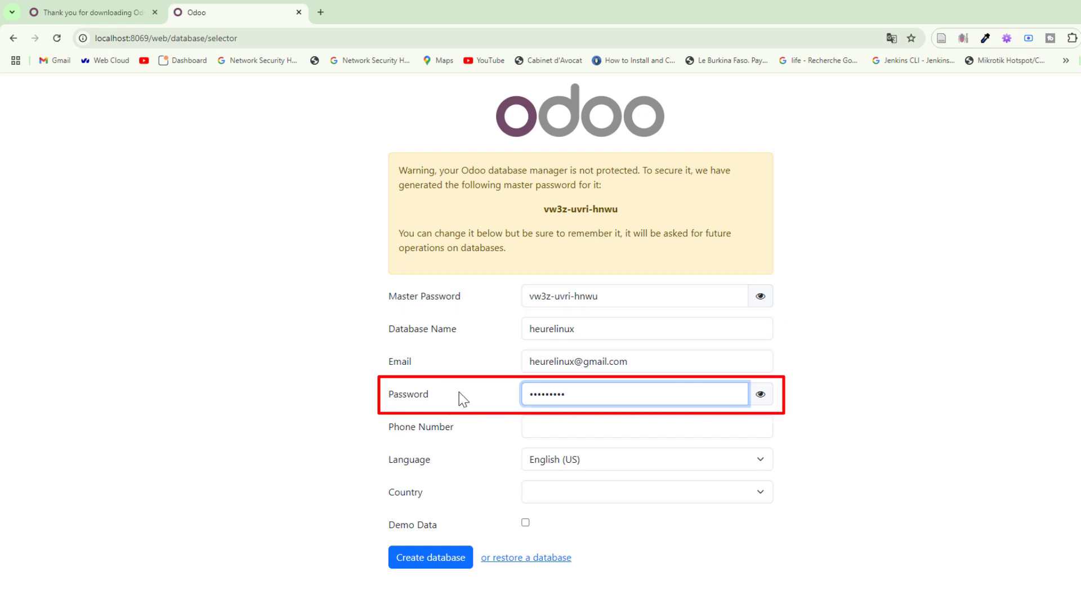
drag(662, 362, 506, 362)
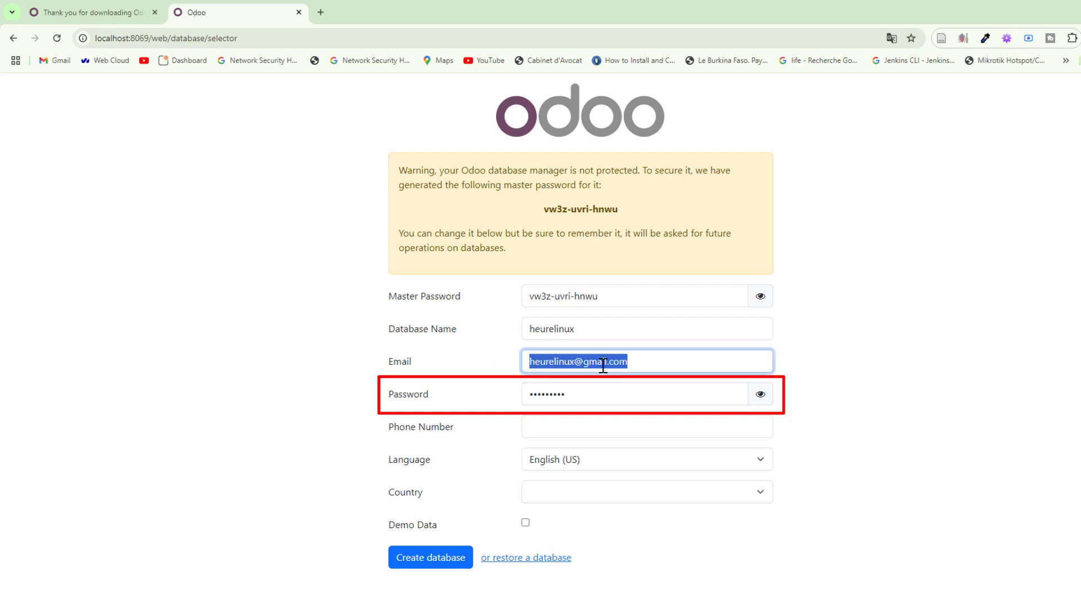
click(937, 426)
click(588, 427)
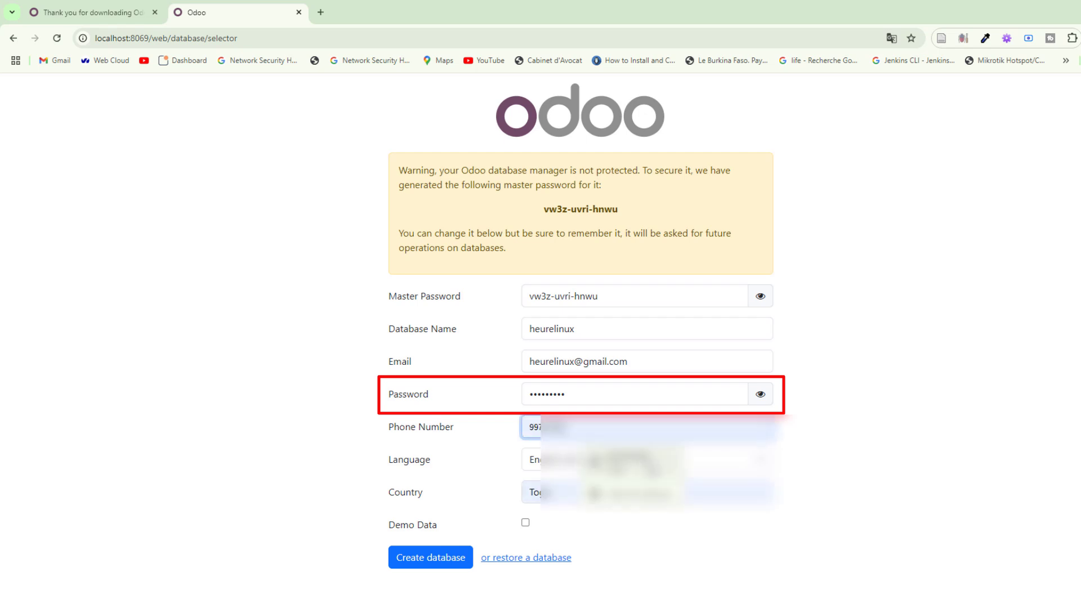
click(647, 464)
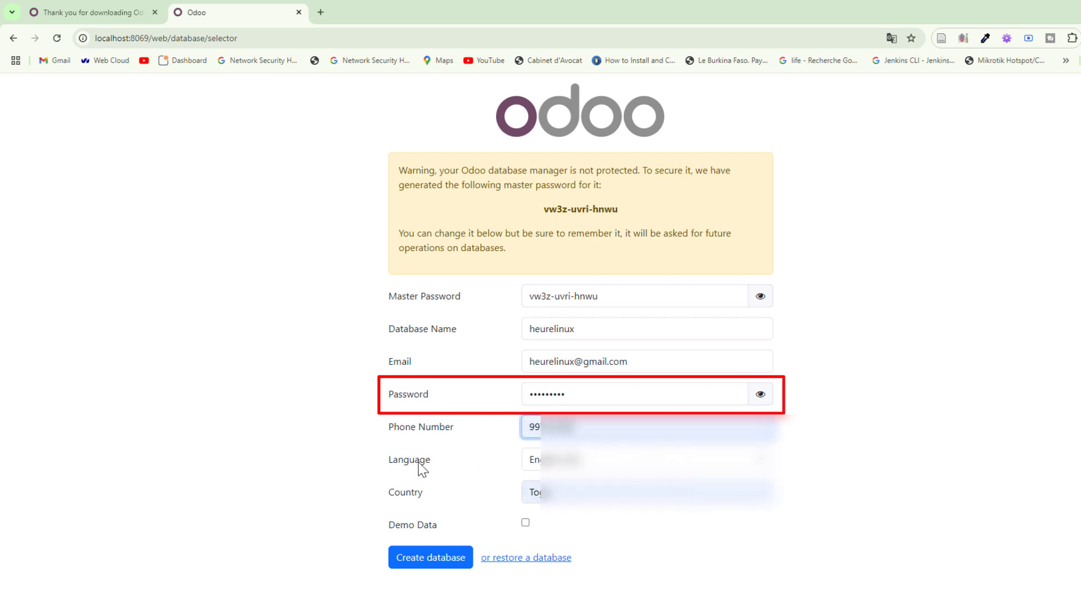
Choose French / Français as language and France as country, then create the database.
click(653, 461)
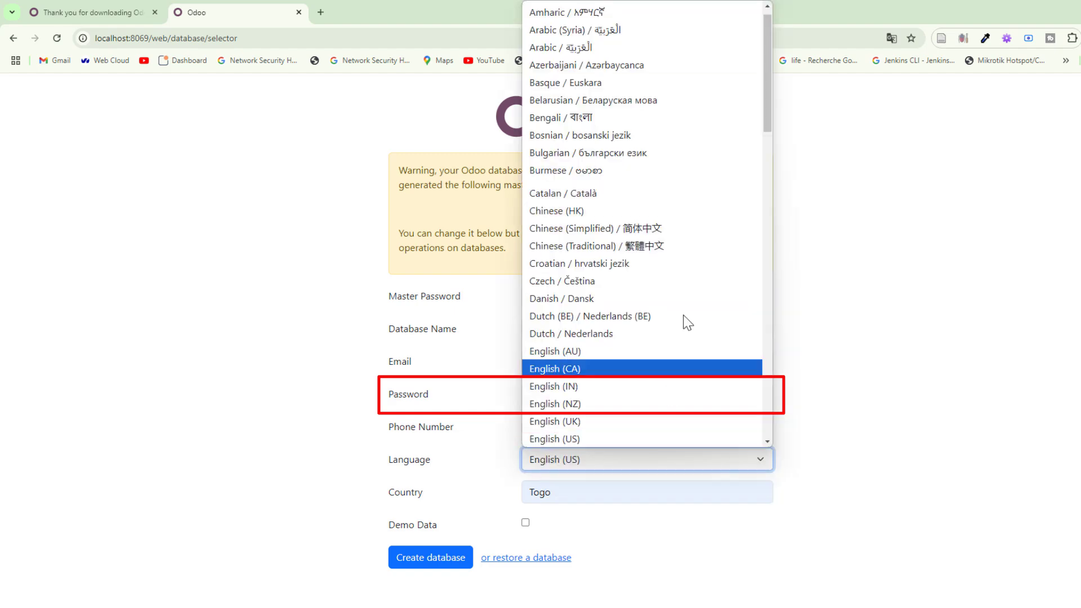
drag(772, 69, 770, 184)
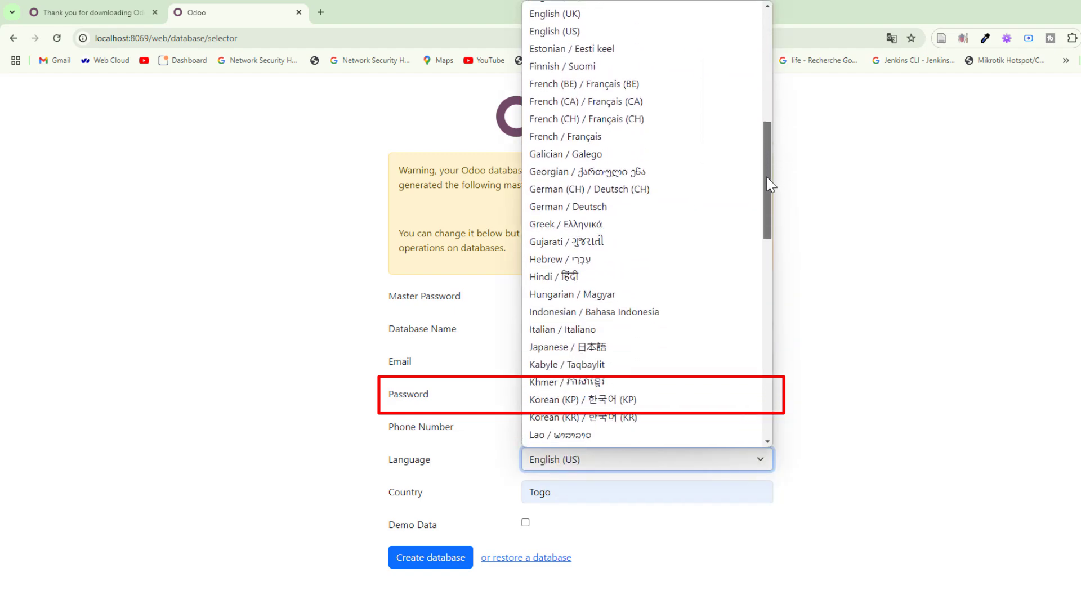
click(628, 144)
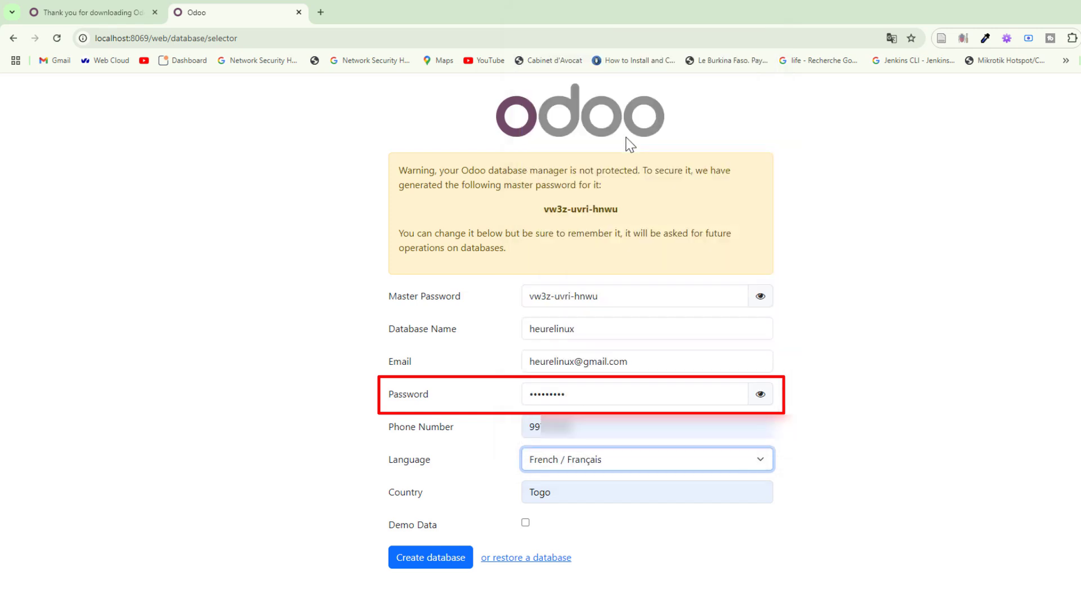
click(598, 492)
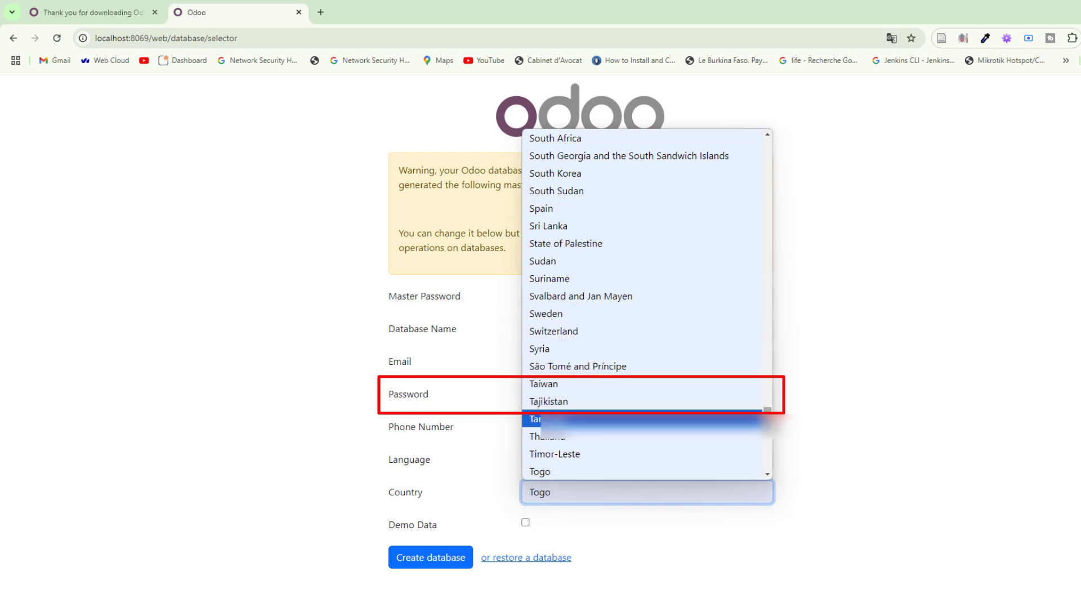
drag(767, 410, 760, 239)
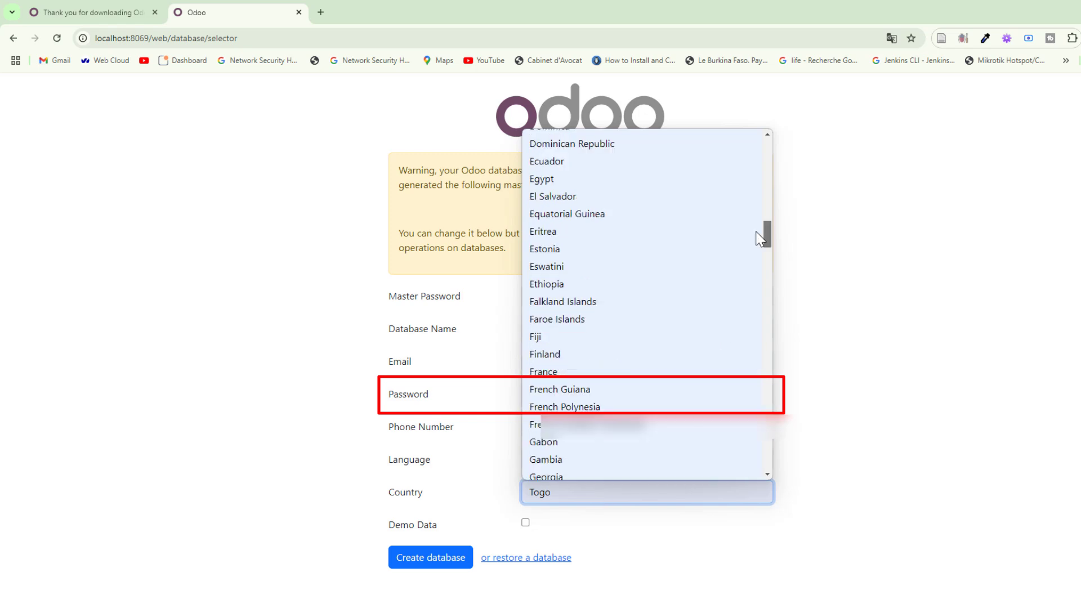
click(640, 374)
click(657, 534)
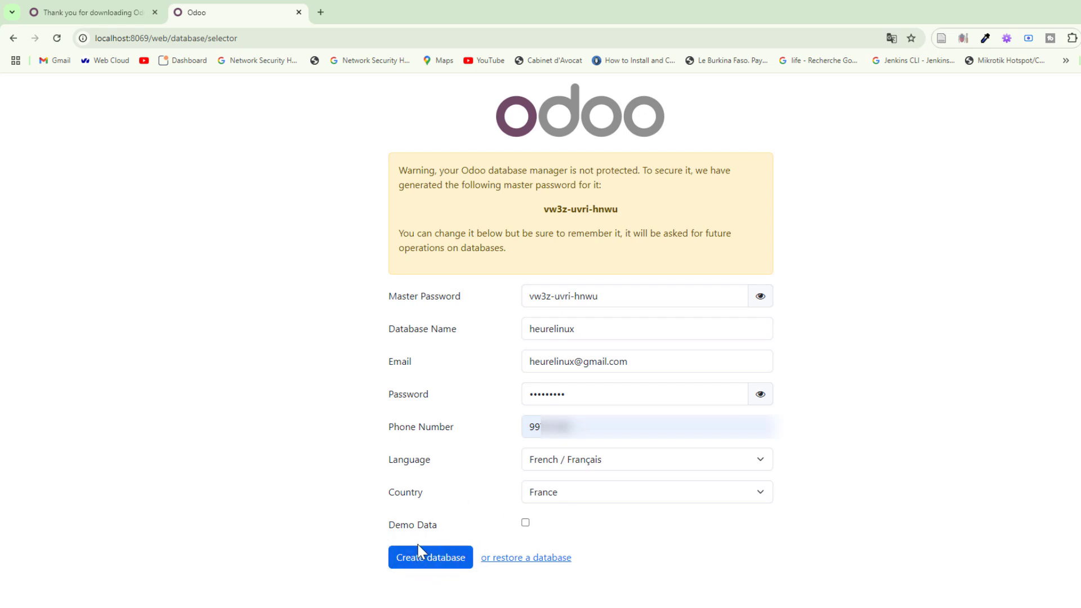
click(429, 563)
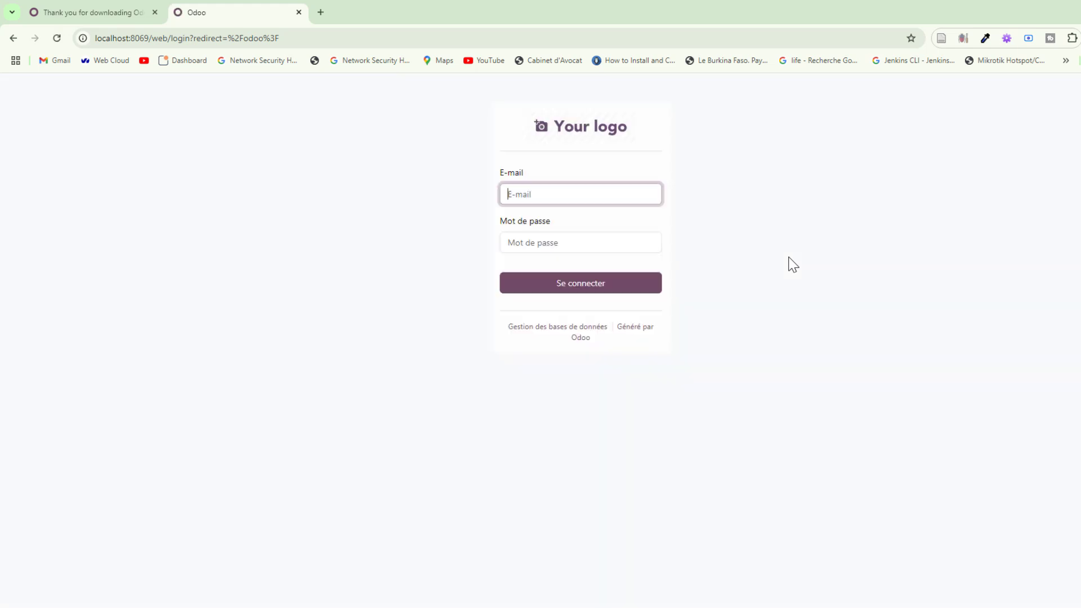
Log in to the heurelinux database with the suggested admin e-mail and the account password.
click(539, 191)
click(411, 189)
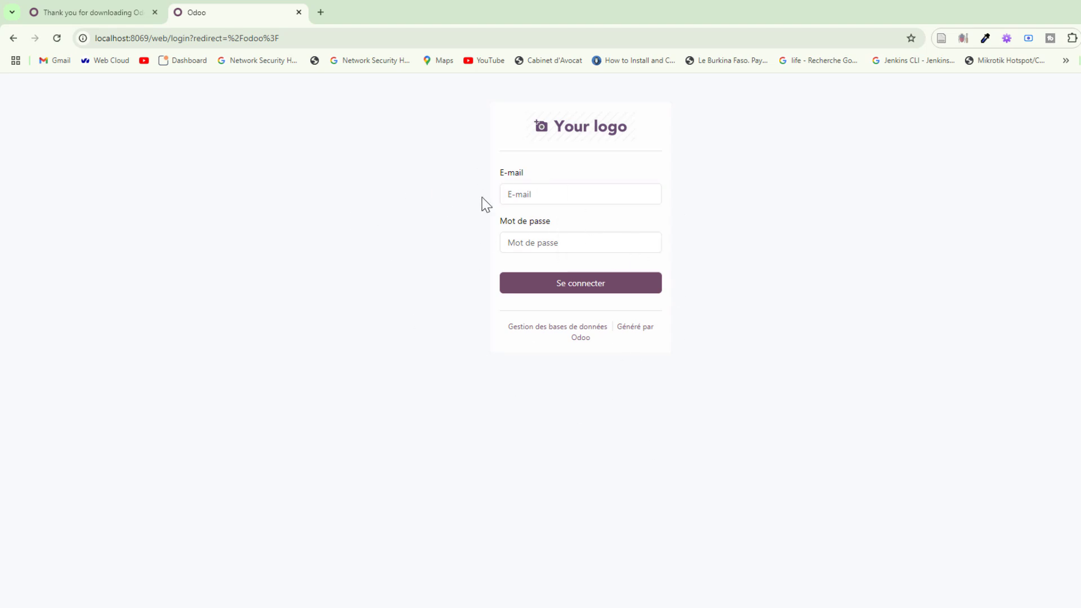
click(557, 196)
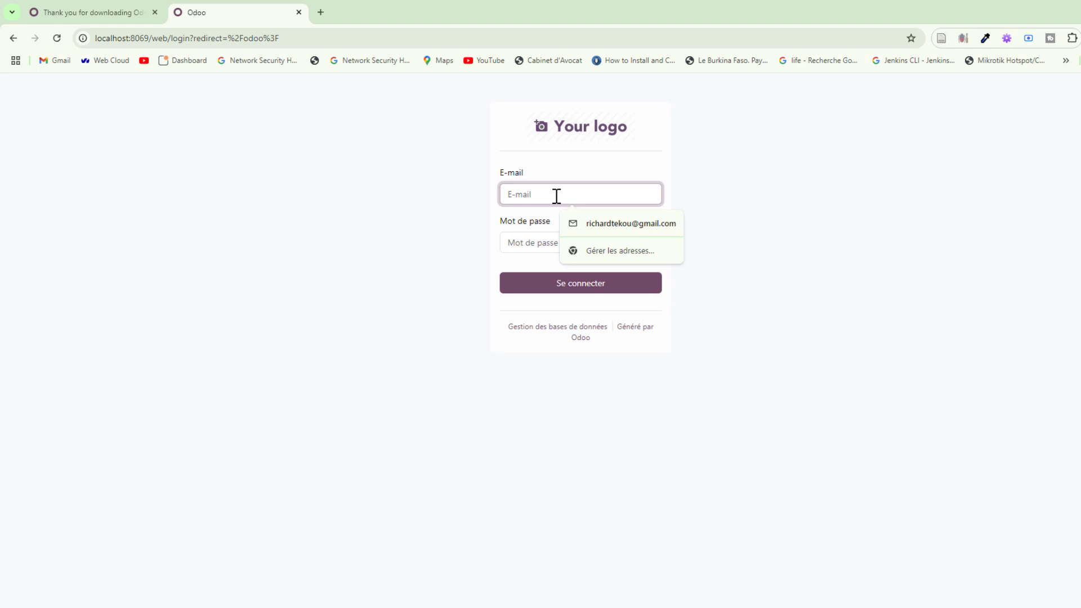
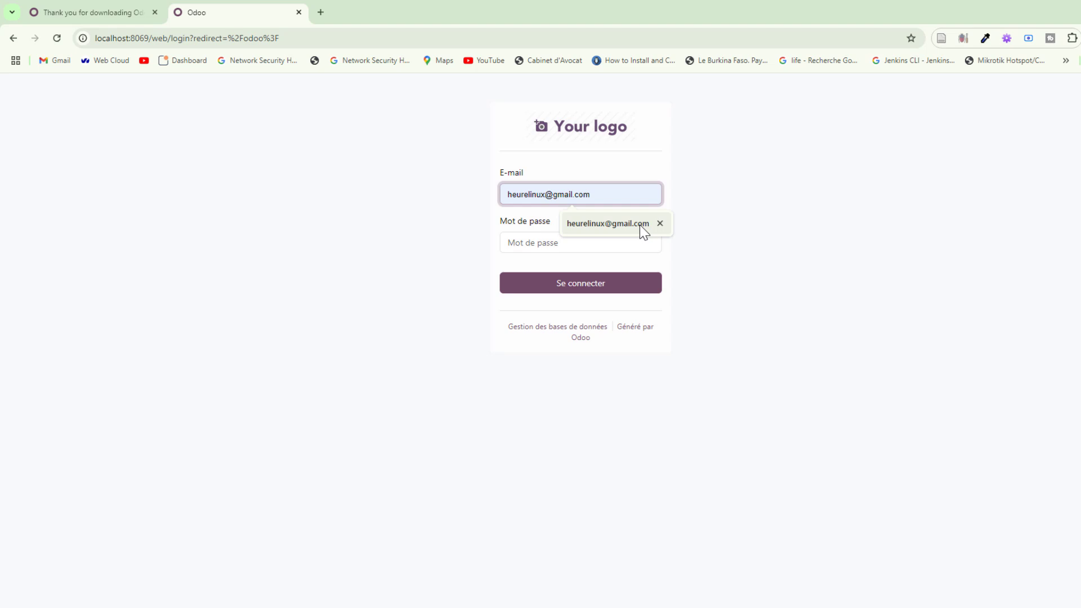
click(640, 225)
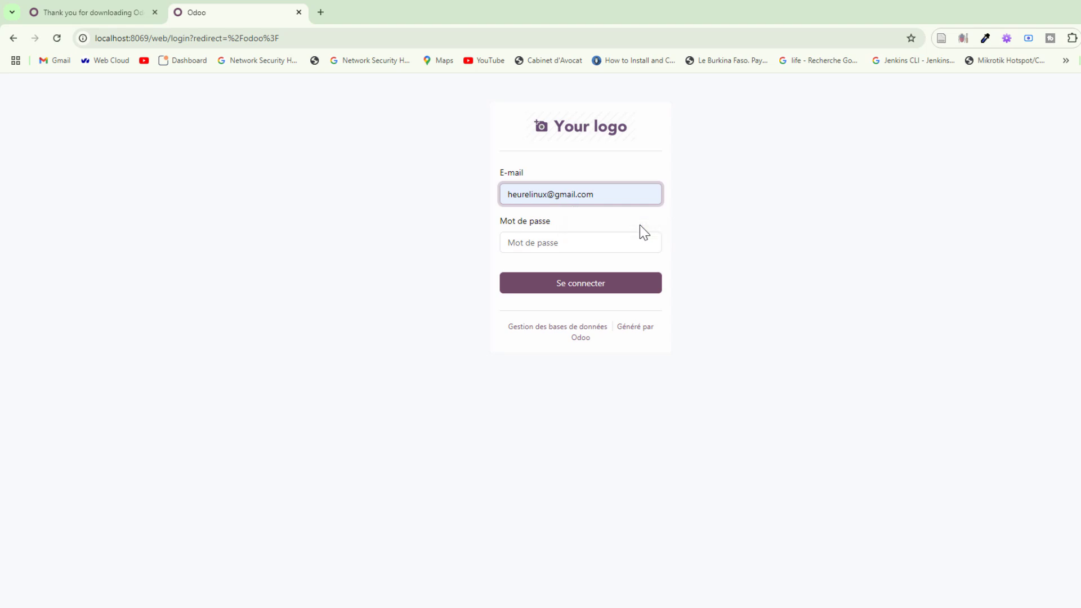
click(539, 246)
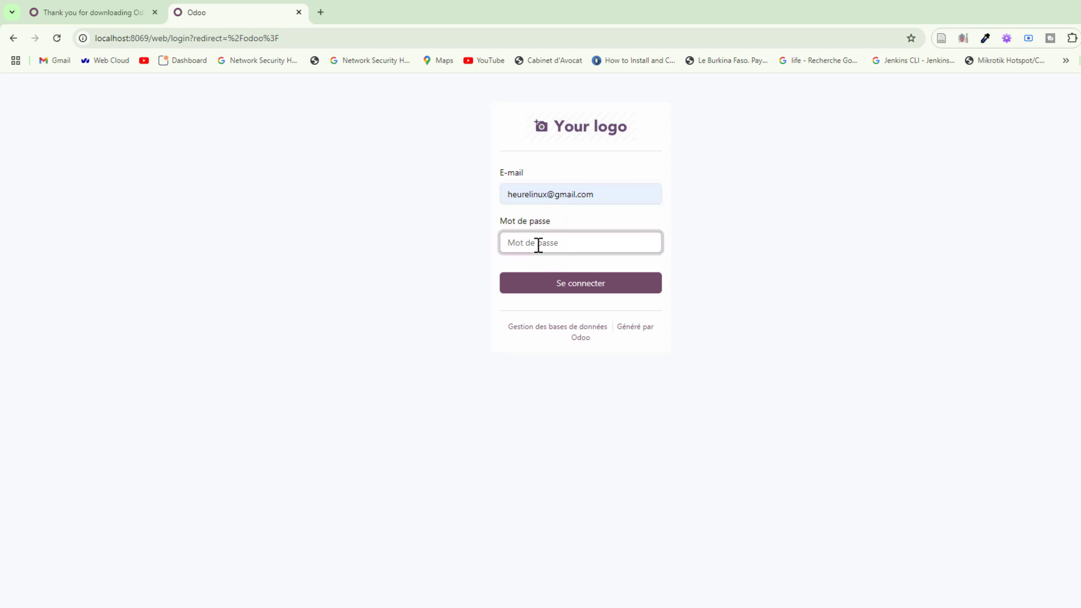
text(a)
key(BackSpace)
click(614, 288)
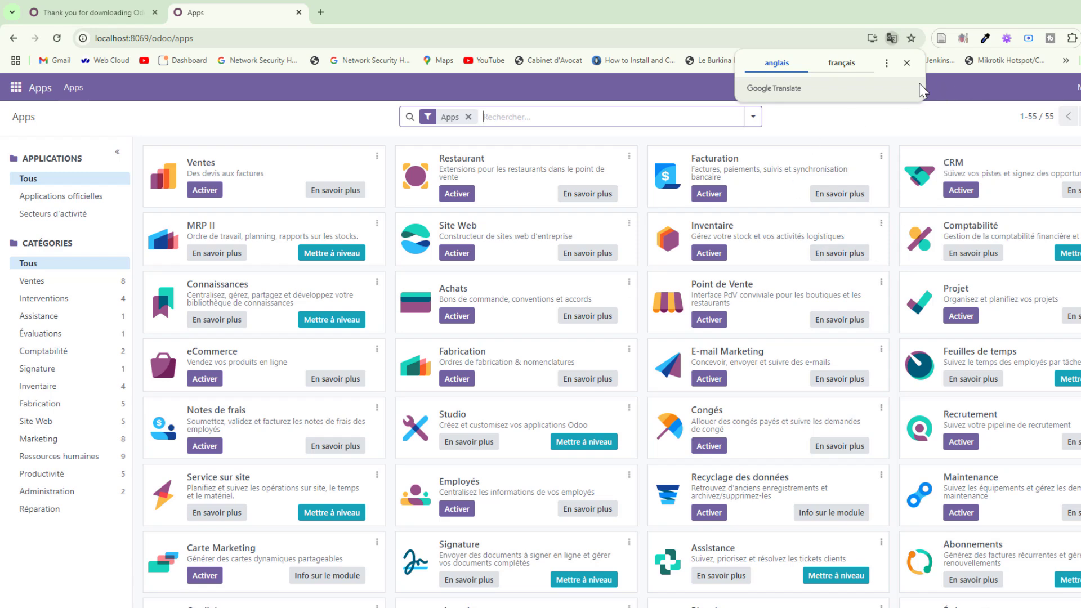
Dismiss the Google Translate offer and show the main applications menu on the Apps page.
click(911, 63)
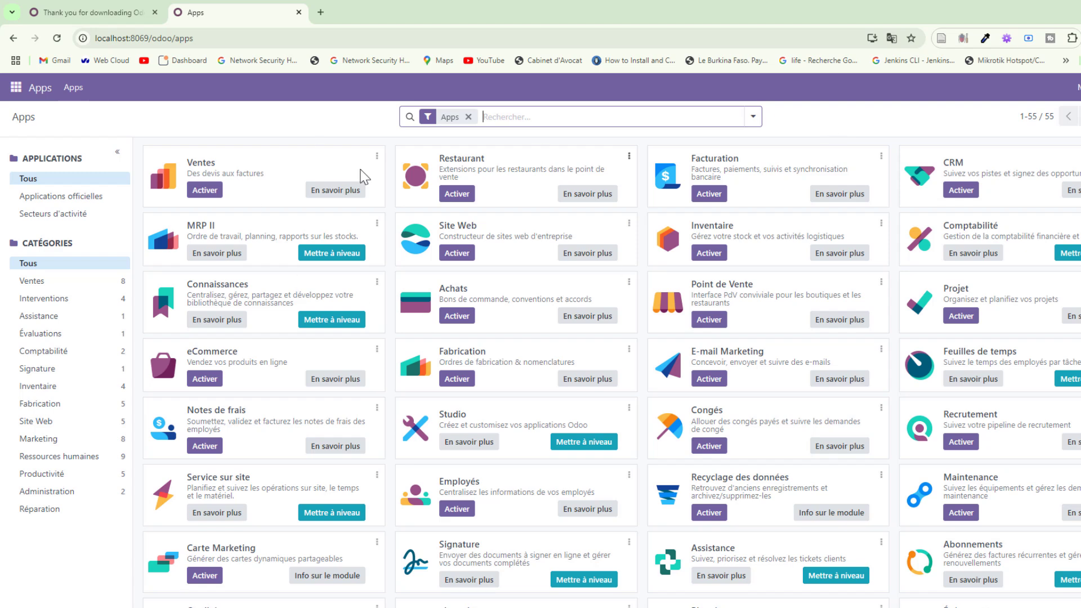
click(17, 89)
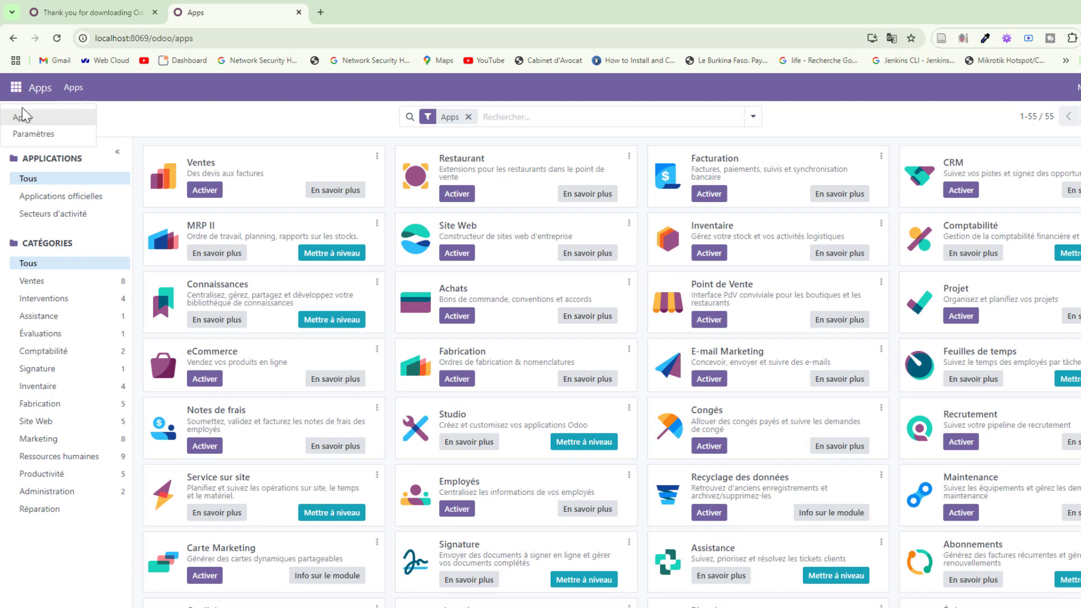
In Paramètres, highlight the version line reading 18.0-20241013 (Edition Community) under À propos.
click(65, 136)
scroll(397, 410, down, 15)
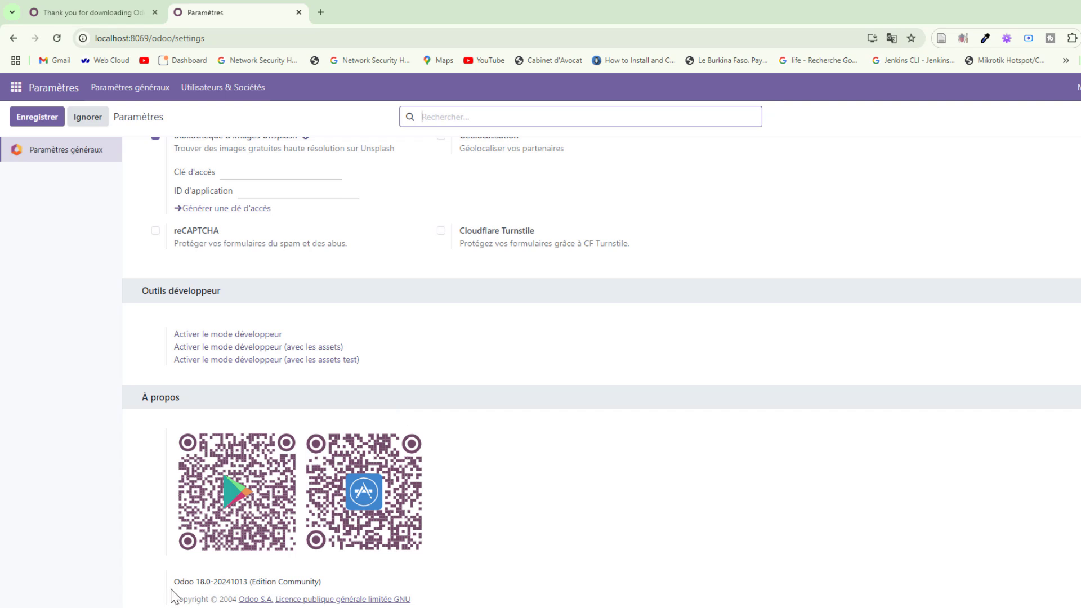
drag(174, 584, 246, 586)
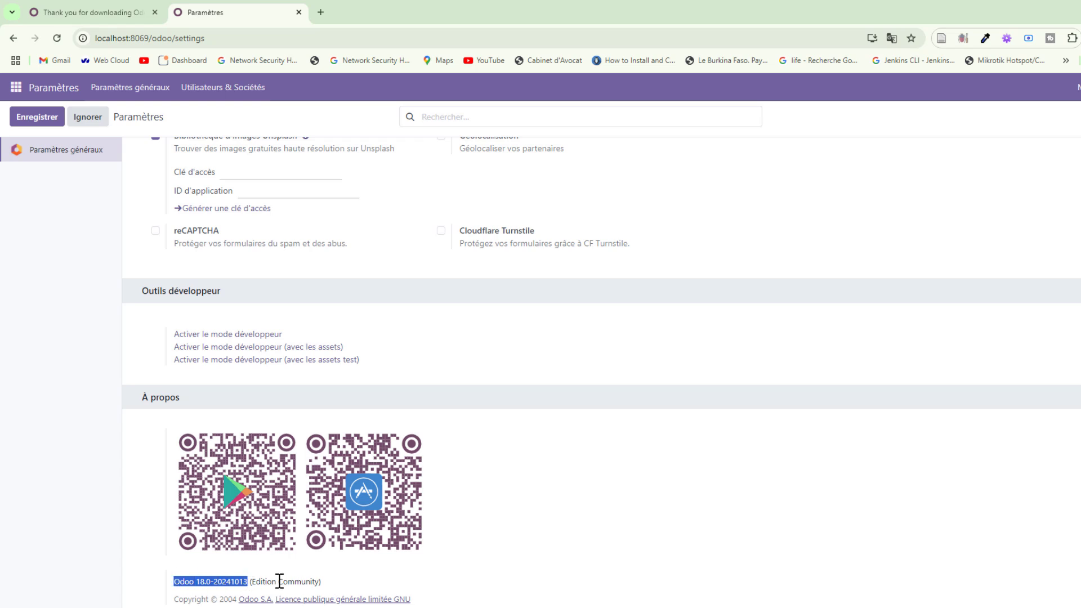
drag(340, 583, 178, 587)
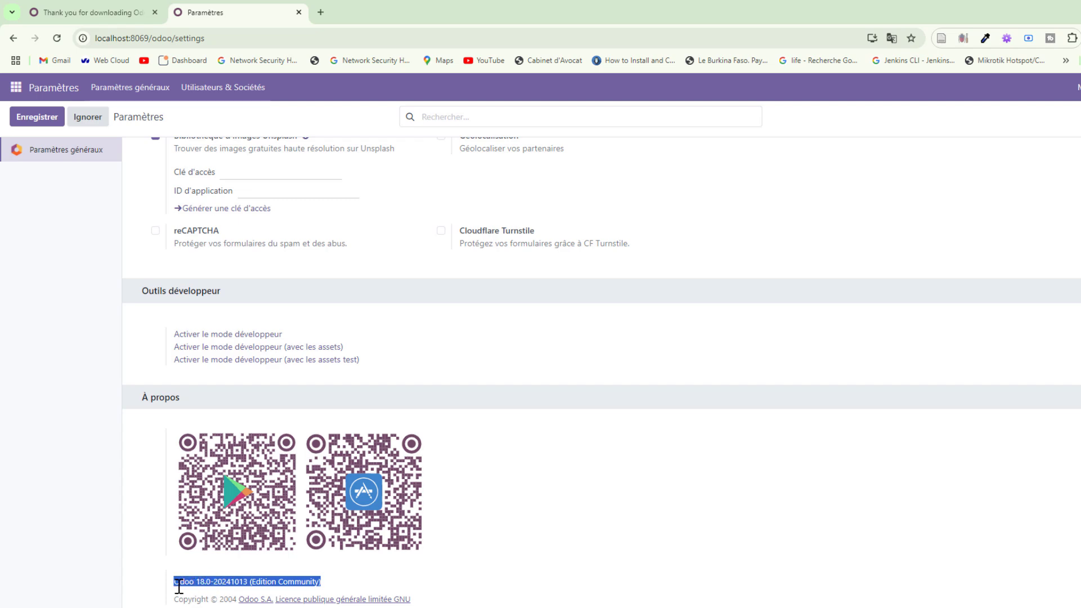
click(654, 545)
scroll(654, 545, up, 20)
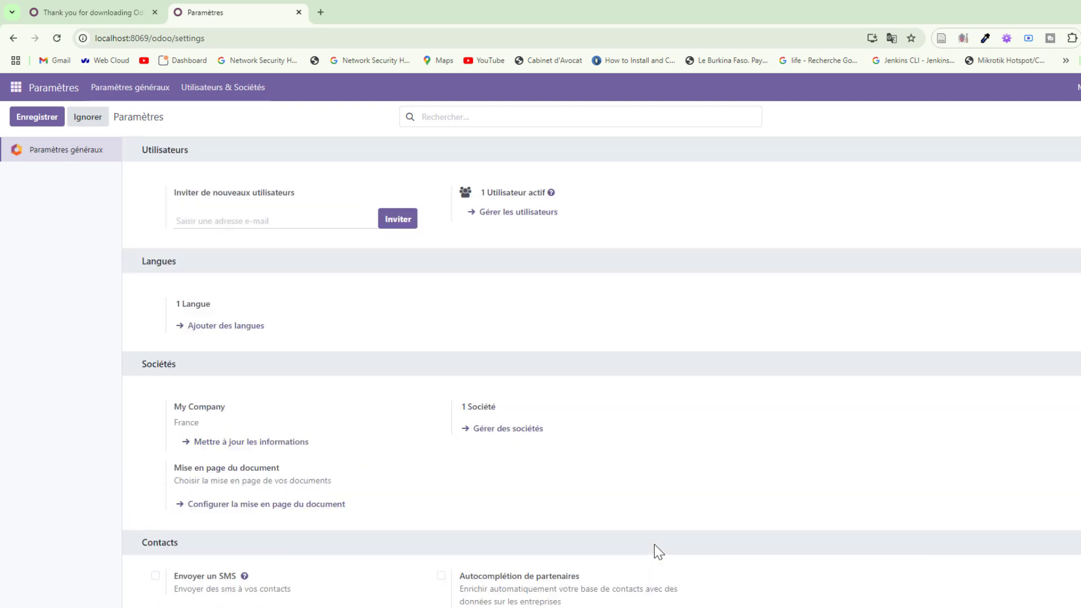